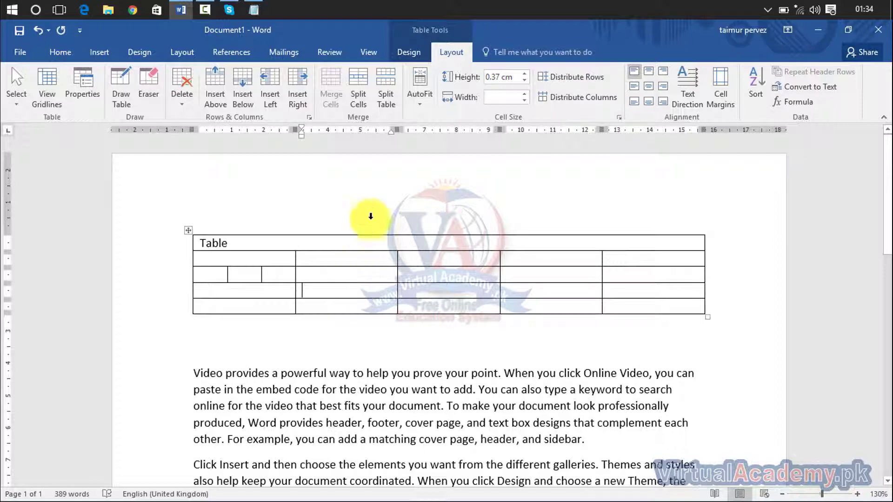
Split the second cell of the fourth row into 3 columns and 2 rows, and undo the cell splits.
{"action": "left_click", "coordinate": [359, 92]}
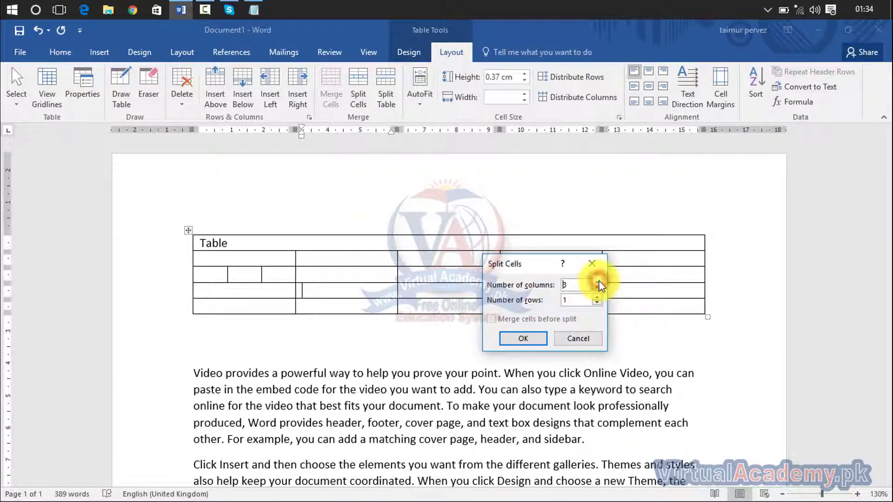
{"action": "left_click", "coordinate": [598, 297]}
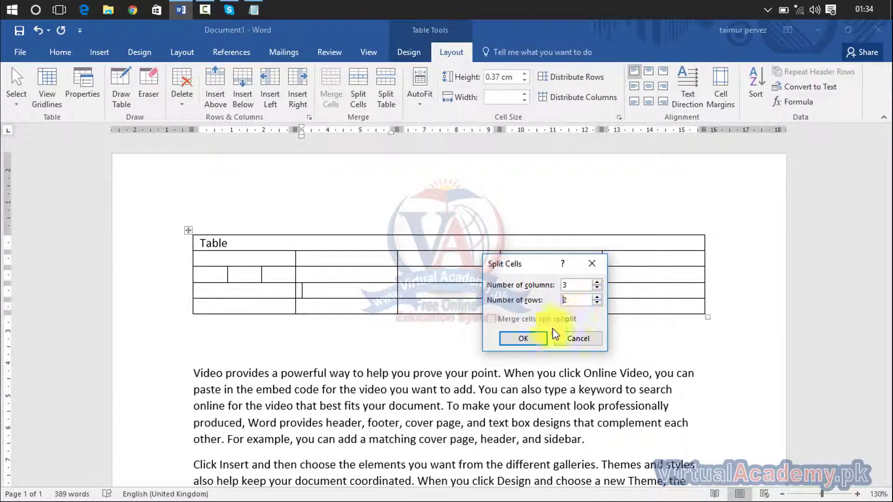
{"action": "left_click", "coordinate": [524, 339]}
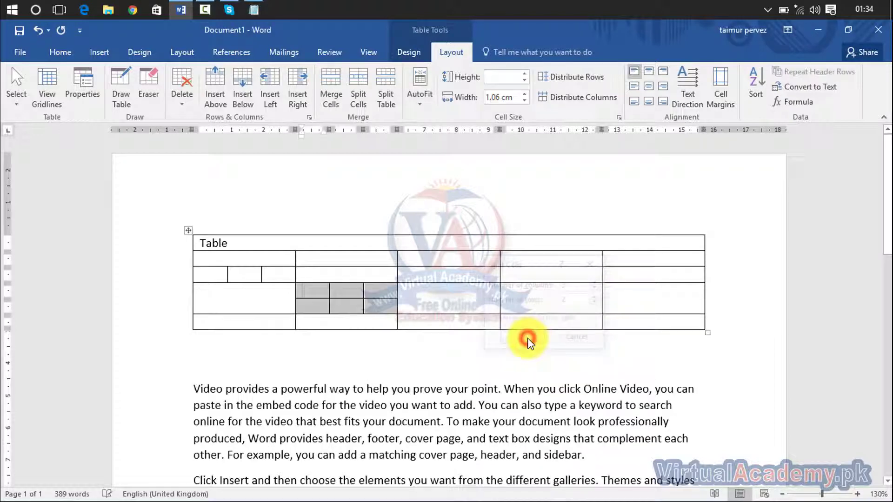
{"action": "left_click", "coordinate": [337, 306]}
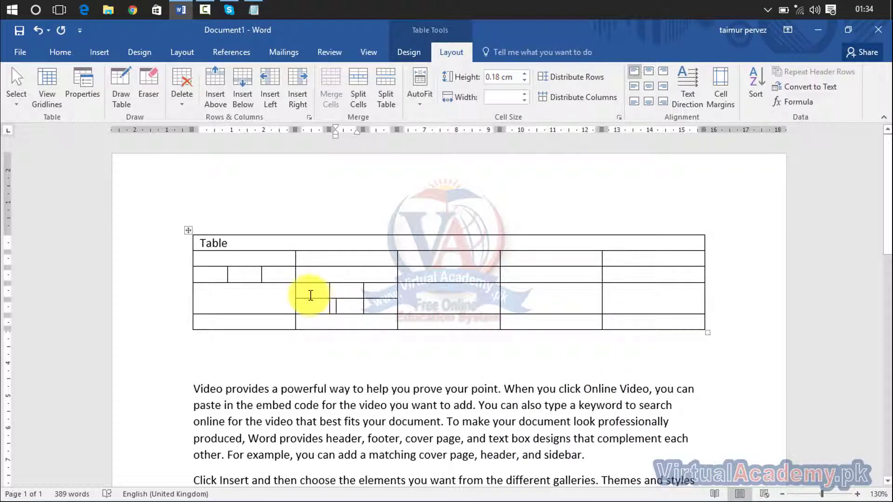
{"action": "left_click_drag", "start_coordinate": [308, 293], "coordinate": [375, 295]}
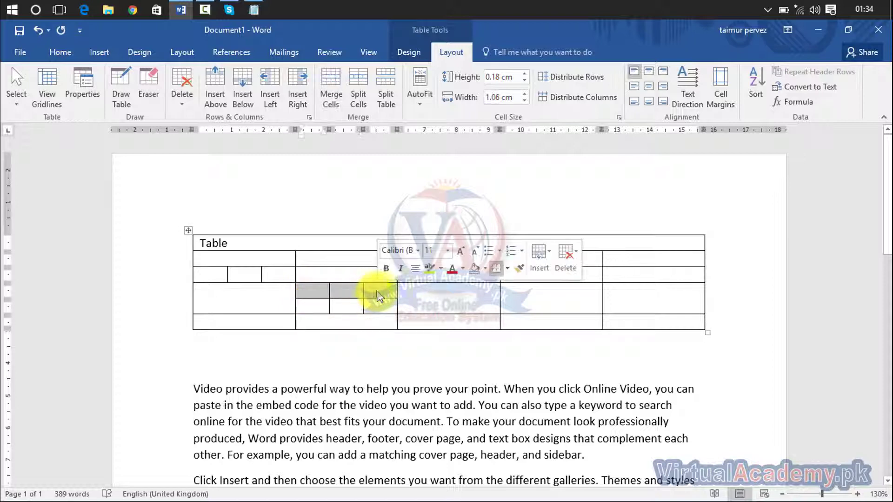
{"action": "left_click", "coordinate": [367, 302]}
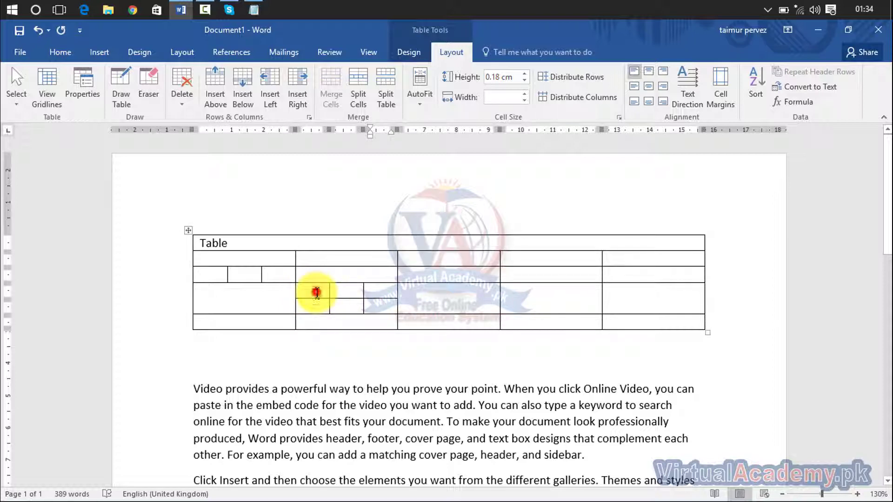
{"action": "left_click_drag", "start_coordinate": [317, 292], "coordinate": [317, 307]}
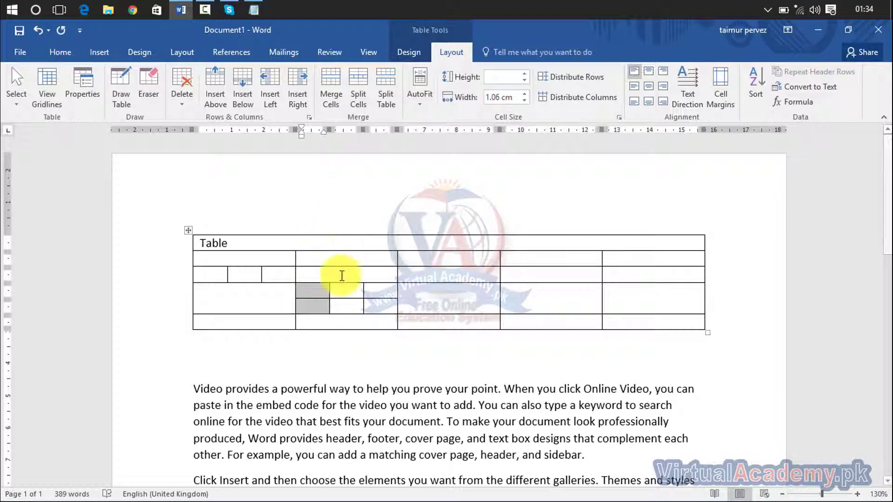
{"action": "key", "text": "ctrl+z"}
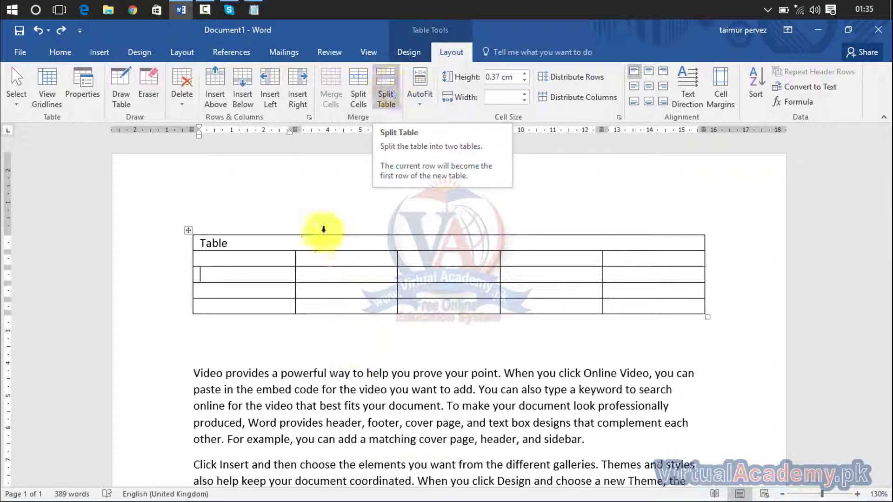
Split the table in two at its third row and move the lower table up close beneath the upper one.
{"action": "left_click", "coordinate": [231, 276]}
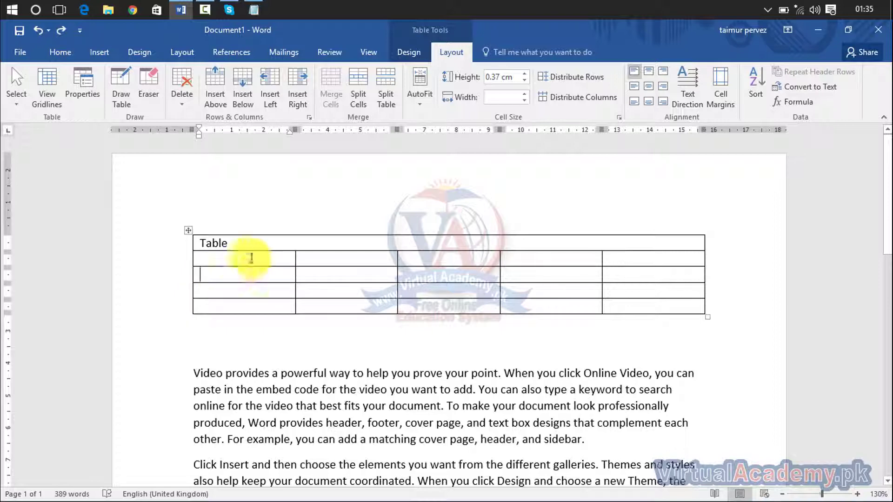
{"action": "left_click", "coordinate": [383, 87]}
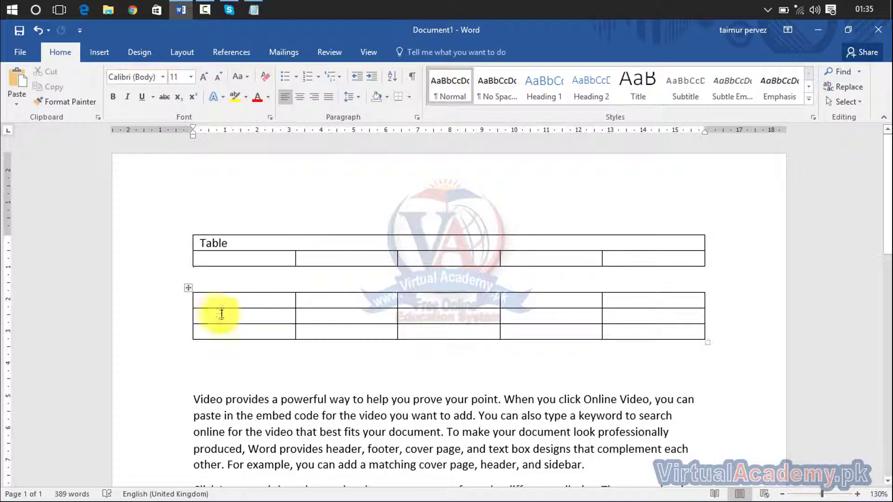
{"action": "mouse_move", "coordinate": [188, 290]}
{"action": "left_mouse_down"}
{"action": "mouse_move", "coordinate": [183, 331]}
{"action": "mouse_move", "coordinate": [188, 276]}
{"action": "left_mouse_up"}
{"action": "left_click", "coordinate": [295, 408]}
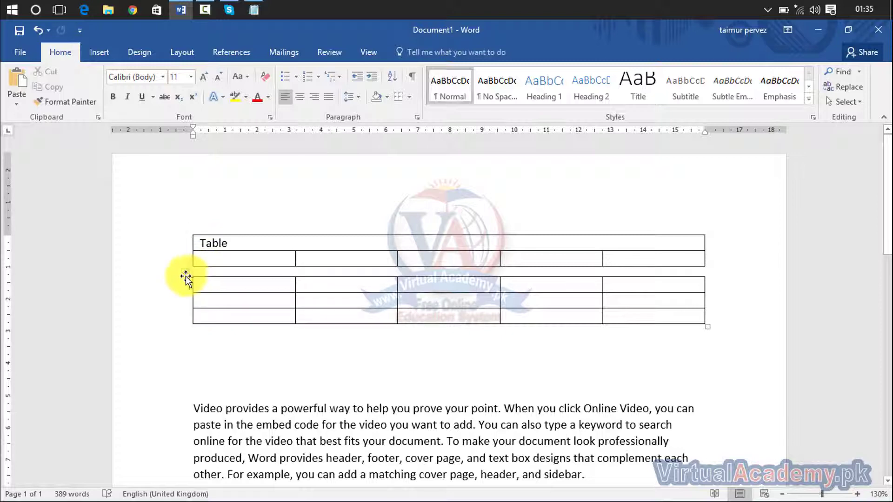
Undo the lower table's move and the table split at the third row.
{"action": "left_click", "coordinate": [227, 274]}
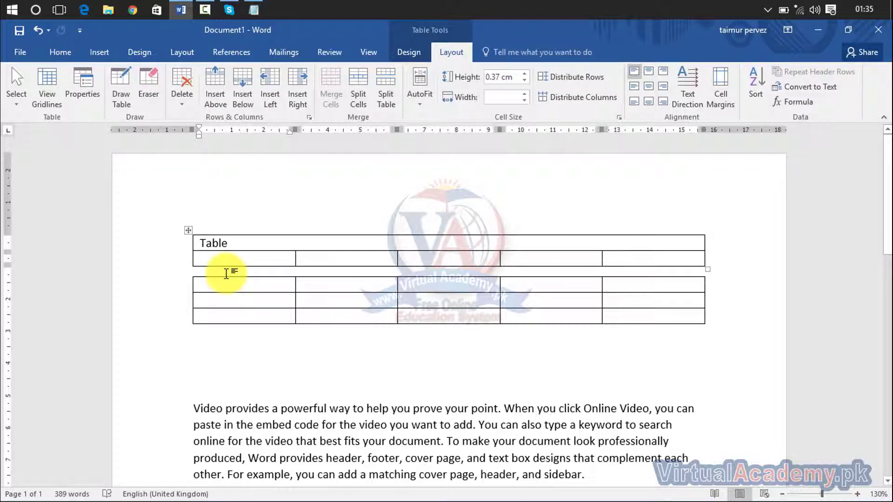
{"action": "key", "text": "ctrl+z"}
{"action": "key", "text": "ctrl+y"}
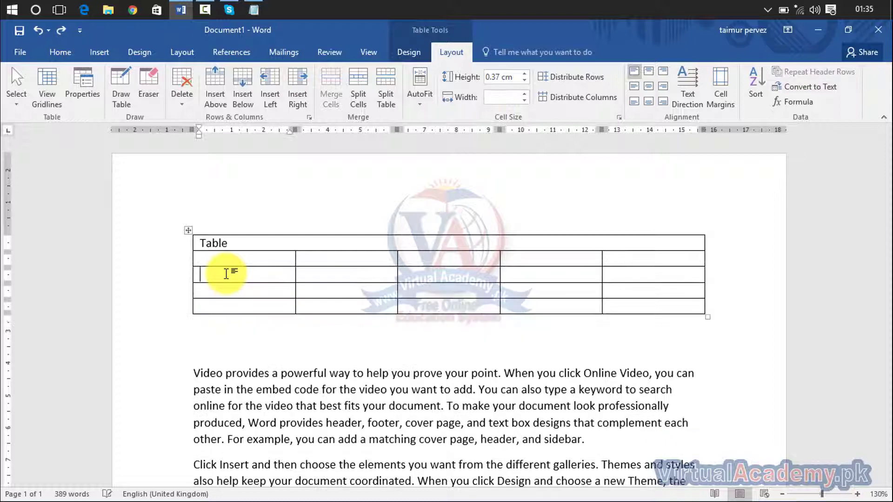
Split the table at its last row and add four blank lines between the two tables.
{"action": "left_click", "coordinate": [226, 273]}
{"action": "left_click", "coordinate": [233, 308]}
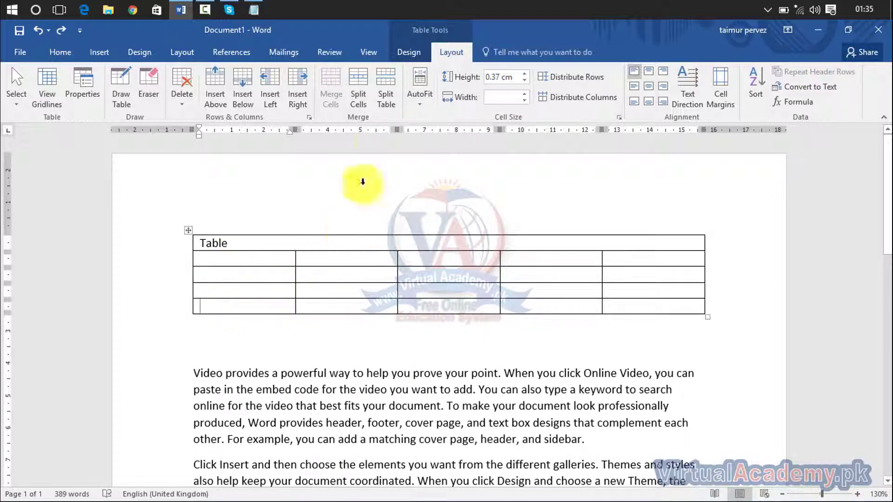
{"action": "left_click", "coordinate": [383, 86]}
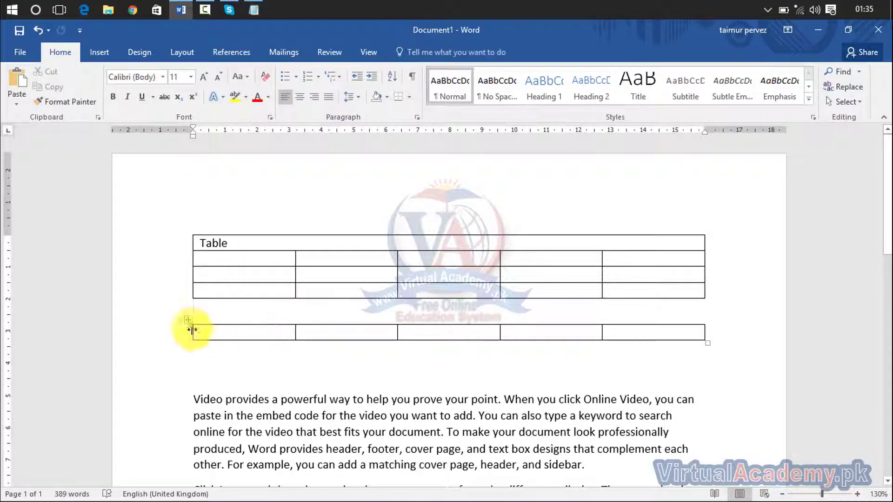
{"action": "key", "text": "Return"}
{"action": "key", "text": "Return"}
{"action": "key", "text": "Return"}
{"action": "key", "text": "Return"}
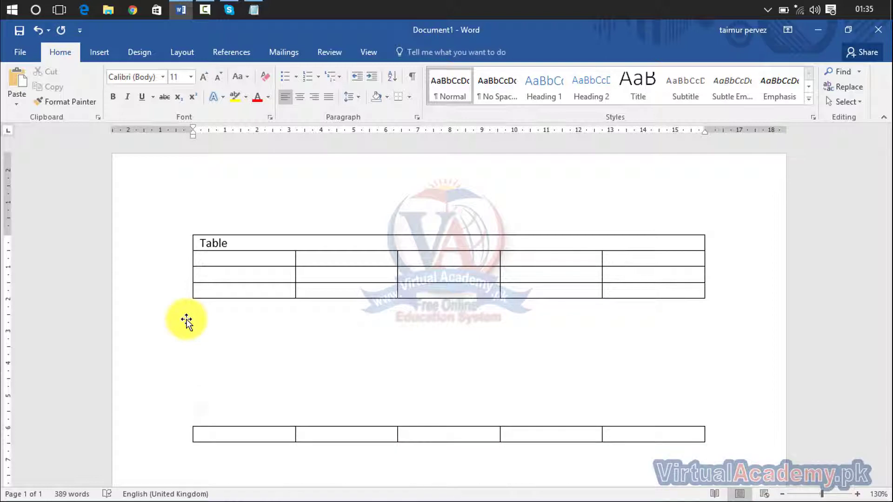
Revert the added blank lines and the split so the last row rejoins the table.
{"action": "key", "text": "BackSpace"}
{"action": "key", "text": "BackSpace"}
{"action": "key", "text": "BackSpace"}
{"action": "key", "text": "BackSpace"}
{"action": "key", "text": "Delete"}
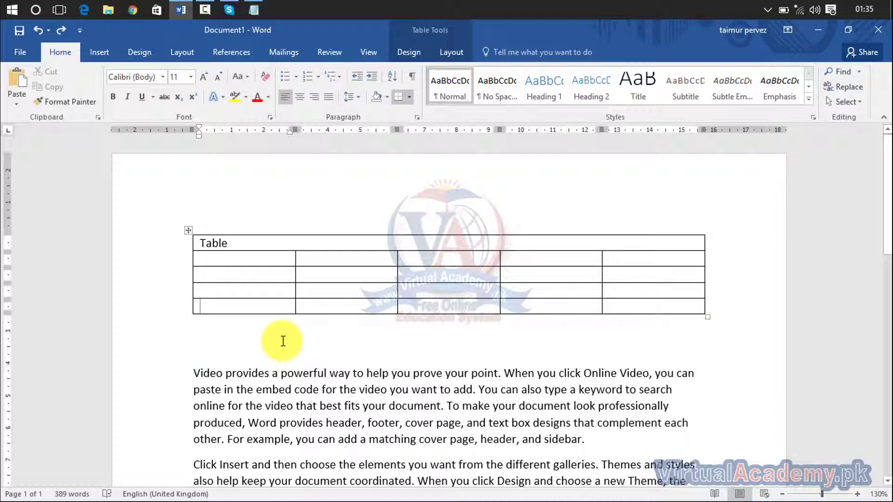
AutoFit the table's columns to their contents.
{"action": "left_click", "coordinate": [449, 54]}
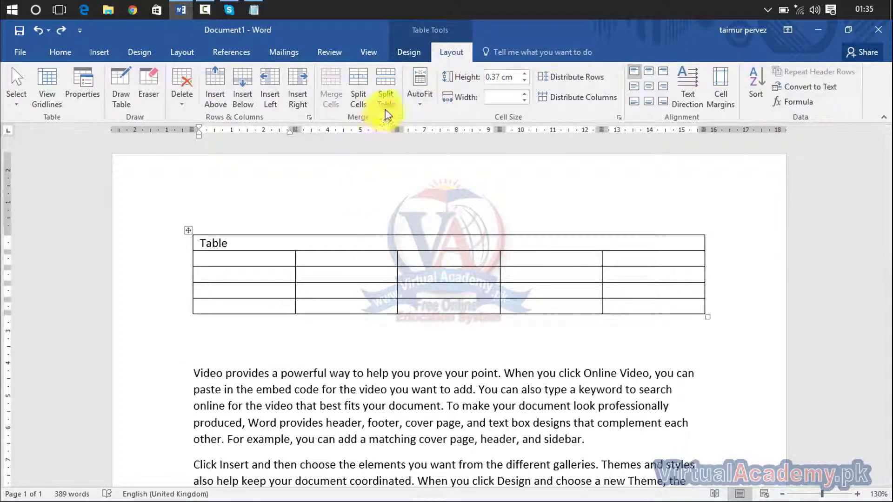
{"action": "left_click", "coordinate": [420, 96]}
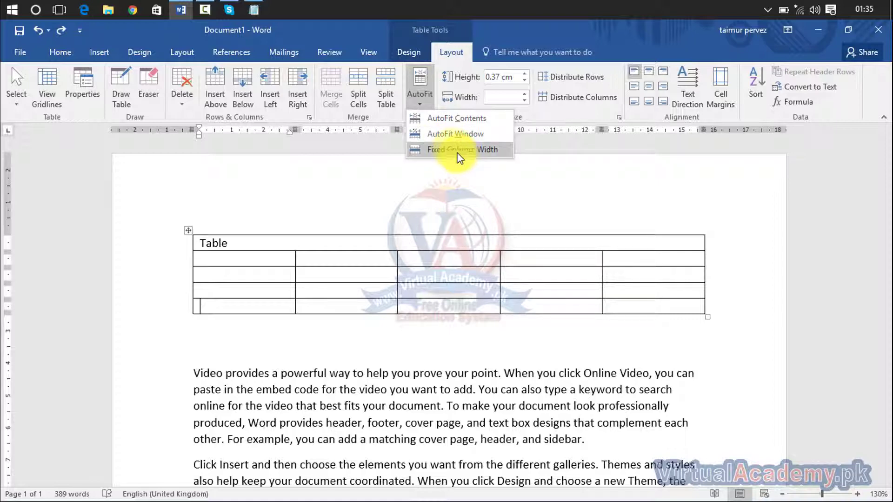
{"action": "left_click", "coordinate": [434, 121]}
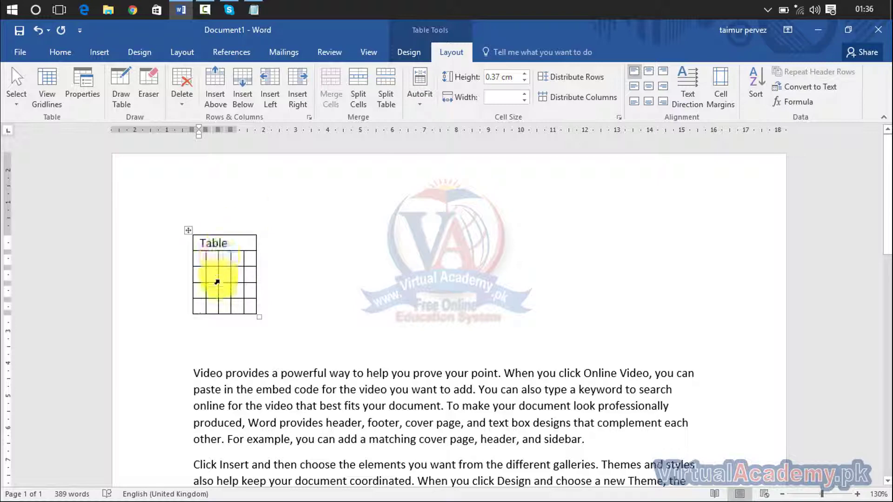
AutoFit the table to the window width and apply Fixed Column Width to it.
{"action": "left_click", "coordinate": [419, 103]}
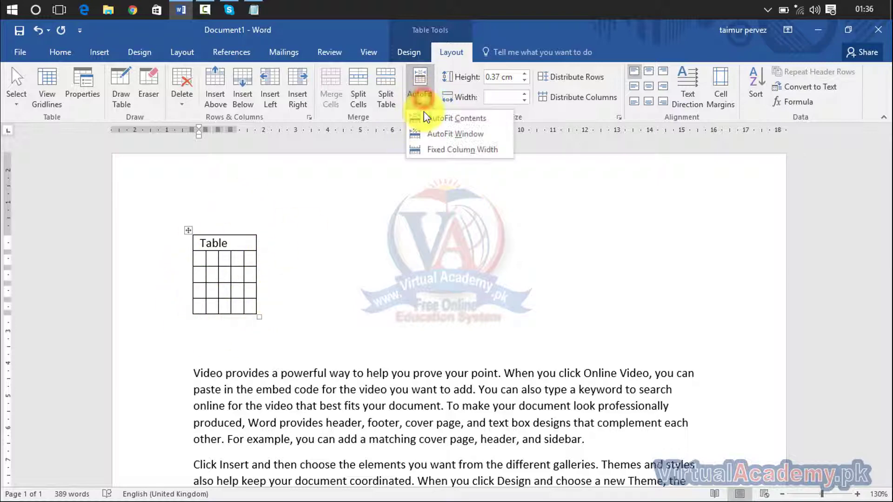
{"action": "left_click", "coordinate": [442, 138]}
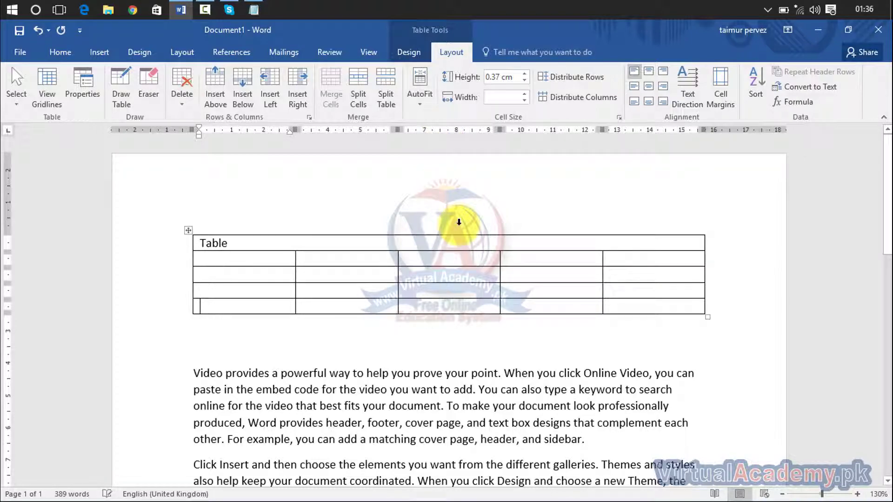
{"action": "left_click", "coordinate": [421, 107]}
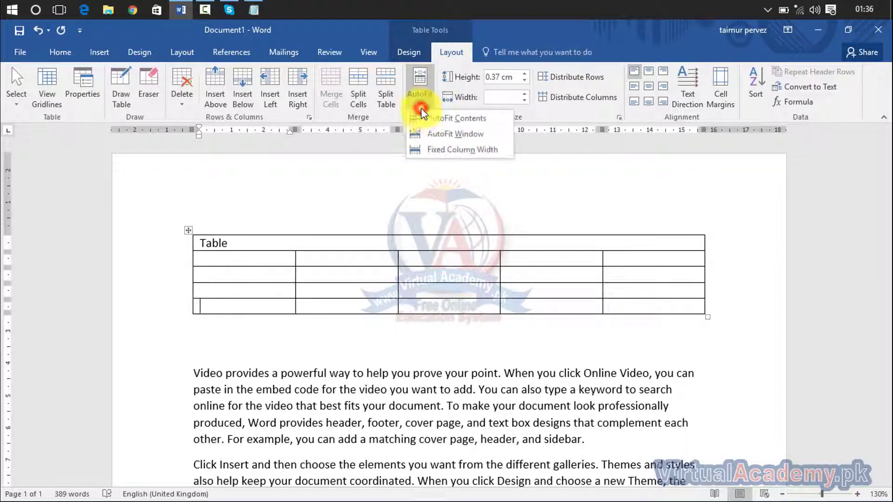
{"action": "left_click", "coordinate": [429, 150]}
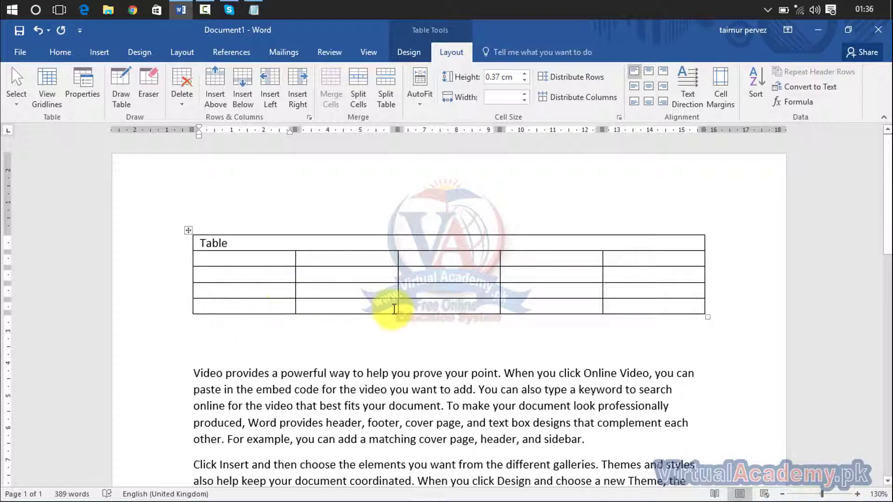
Increase the last row's height to 1.3 cm, and reduce it to 0.4 cm.
{"action": "left_click", "coordinate": [525, 74]}
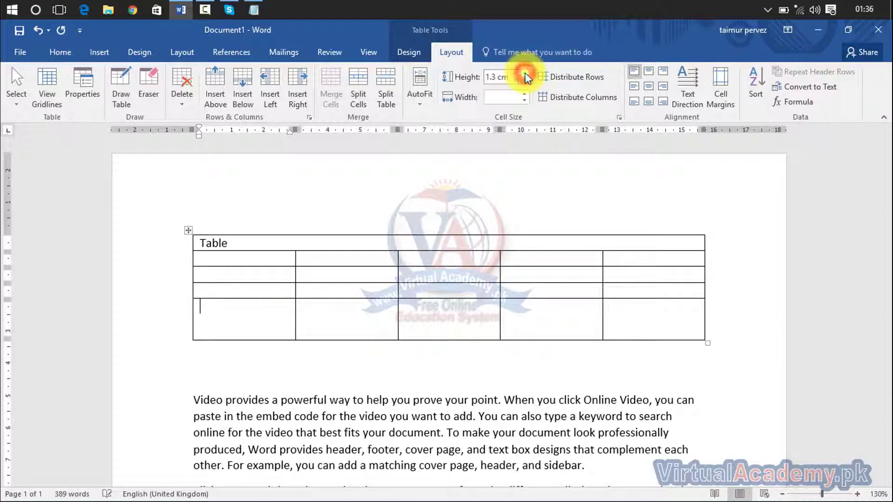
{"action": "left_click", "coordinate": [524, 85]}
{"action": "left_click", "coordinate": [524, 79]}
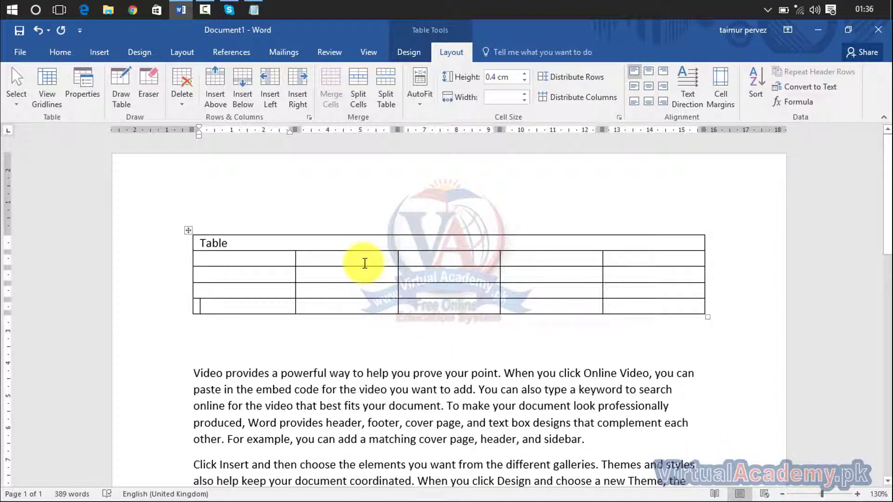
Vary the width of the second column's cells below the heading row from 1.8 cm to 3.3 cm, ending at 3.1 cm.
{"action": "left_click_drag", "start_coordinate": [357, 255], "coordinate": [360, 308]}
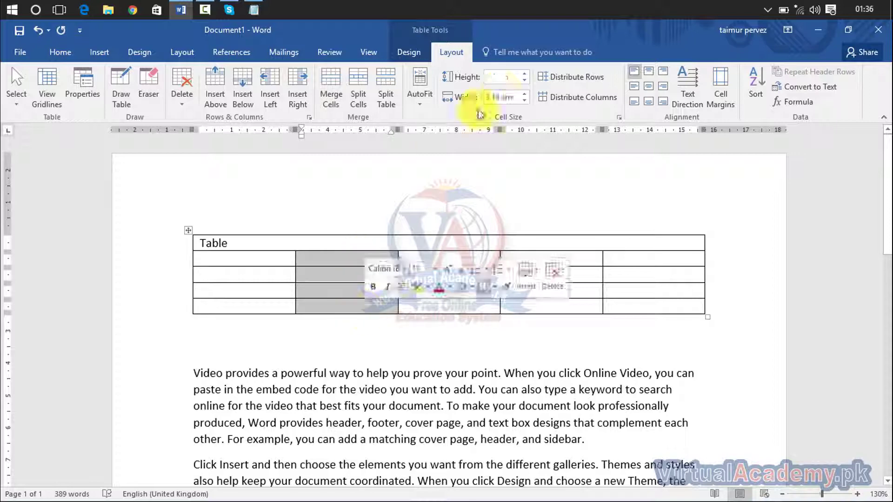
{"action": "left_click", "coordinate": [527, 99]}
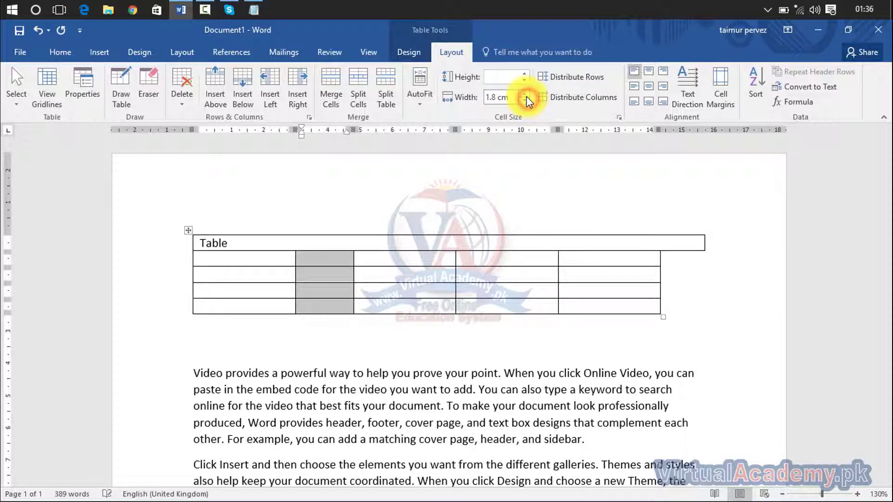
{"action": "left_click", "coordinate": [527, 95]}
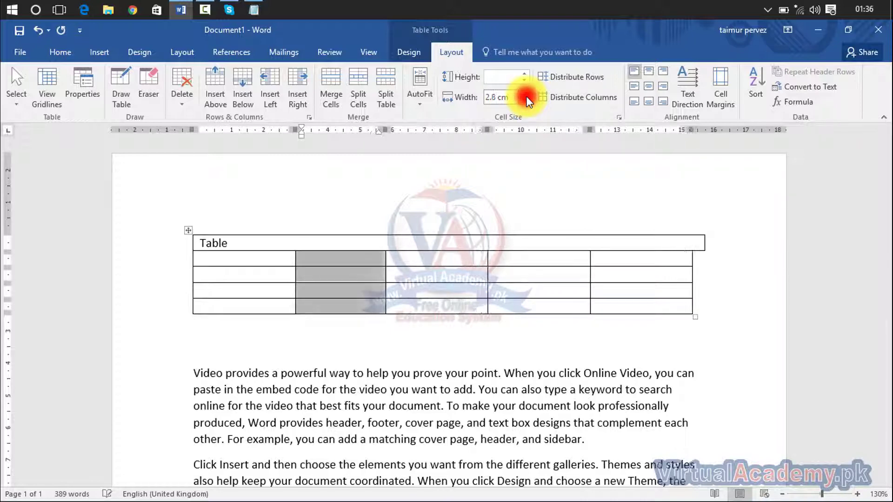
{"action": "left_click", "coordinate": [527, 95]}
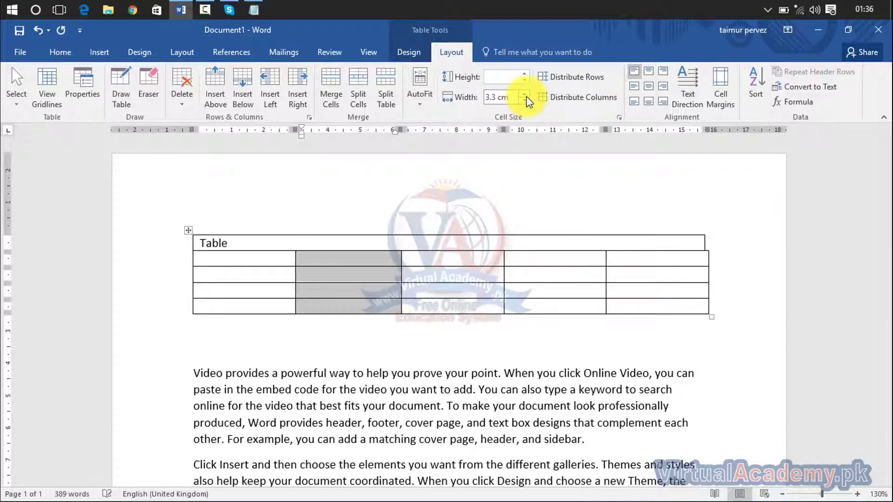
{"action": "left_click", "coordinate": [526, 102]}
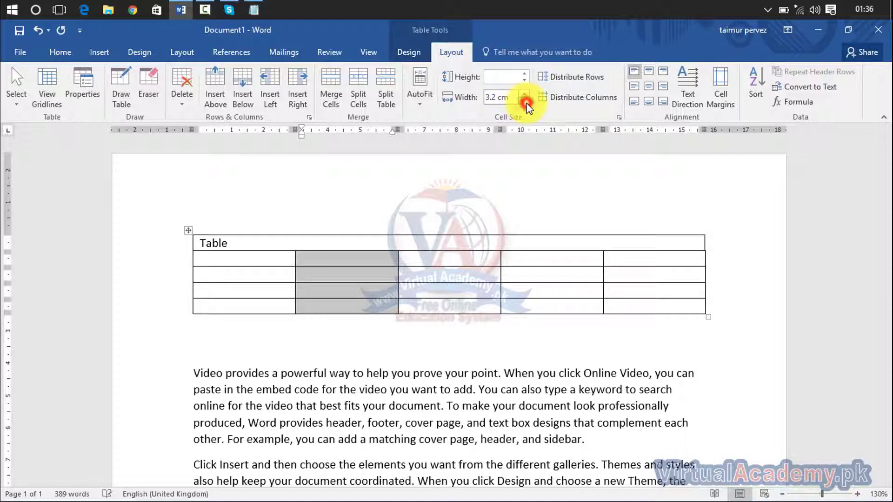
{"action": "left_click", "coordinate": [526, 102]}
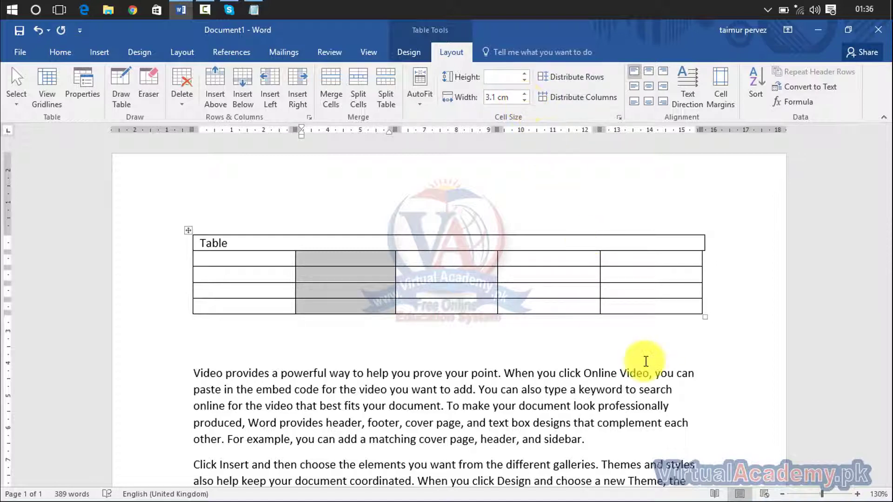
{"action": "left_click", "coordinate": [638, 335]}
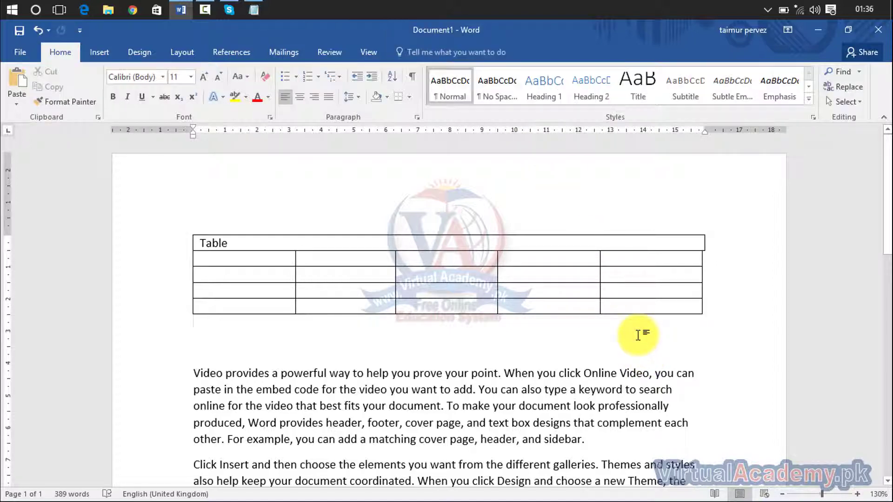
Undo the second column's width changes step by step, back to equal column widths below the heading row.
{"action": "key", "text": "ctrl+z"}
{"action": "key", "text": "ctrl+z"}
{"action": "key", "text": "ctrl+y"}
{"action": "key", "text": "ctrl+y"}
{"action": "key", "text": "ctrl+y"}
{"action": "key", "text": "ctrl+y"}
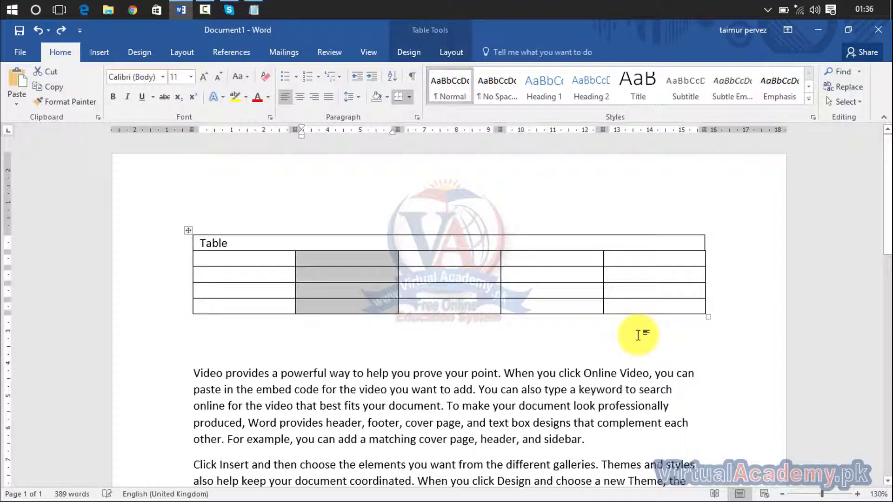
{"action": "key", "text": "ctrl+y"}
{"action": "key", "text": "ctrl+y"}
{"action": "key", "text": "ctrl+y"}
{"action": "key", "text": "ctrl+y"}
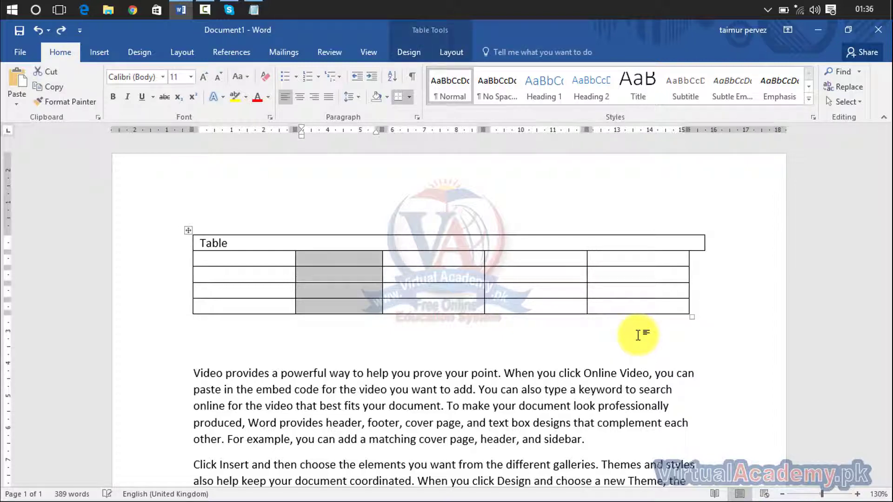
{"action": "key", "text": "ctrl+y"}
{"action": "key", "text": "ctrl+y"}
{"action": "key", "text": "ctrl+y"}
{"action": "key", "text": "ctrl+y"}
{"action": "key", "text": "ctrl+y"}
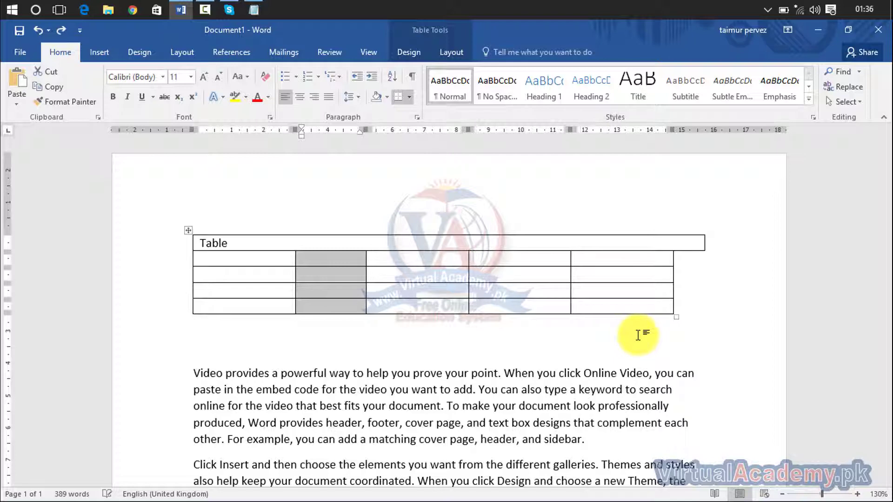
{"action": "key", "text": "ctrl+z"}
{"action": "key", "text": "ctrl+z"}
{"action": "key", "text": "ctrl+z"}
{"action": "key", "text": "ctrl+z"}
{"action": "key", "text": "ctrl+z"}
{"action": "key", "text": "ctrl+z"}
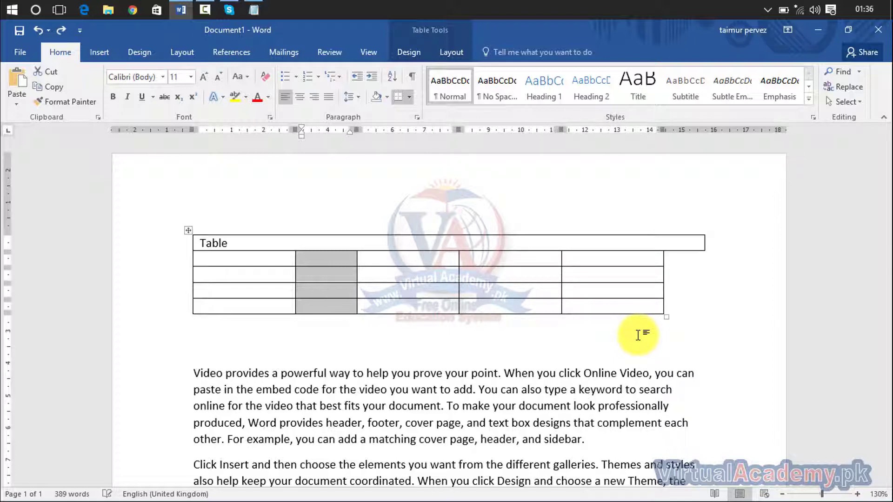
{"action": "key", "text": "ctrl+z"}
{"action": "key", "text": "ctrl+z"}
{"action": "key", "text": "ctrl+z"}
{"action": "key", "text": "ctrl+z"}
{"action": "key", "text": "ctrl+z"}
{"action": "key", "text": "ctrl+z"}
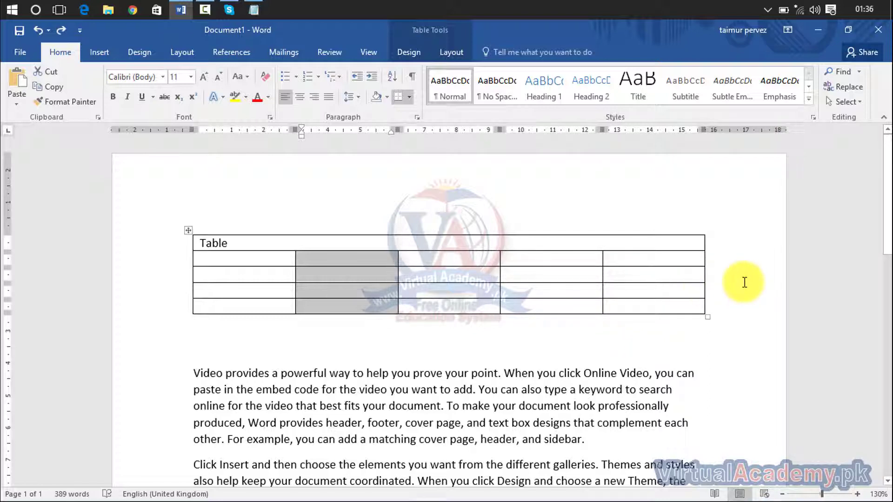
Make the table uneven by widening the second and first columns below the heading row and increasing the last and third rows' heights.
{"action": "left_click", "coordinate": [556, 296]}
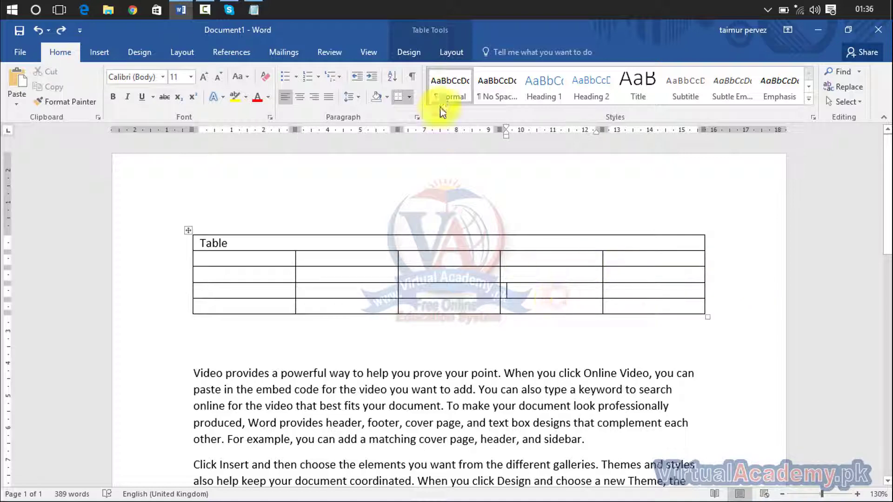
{"action": "left_click", "coordinate": [458, 53]}
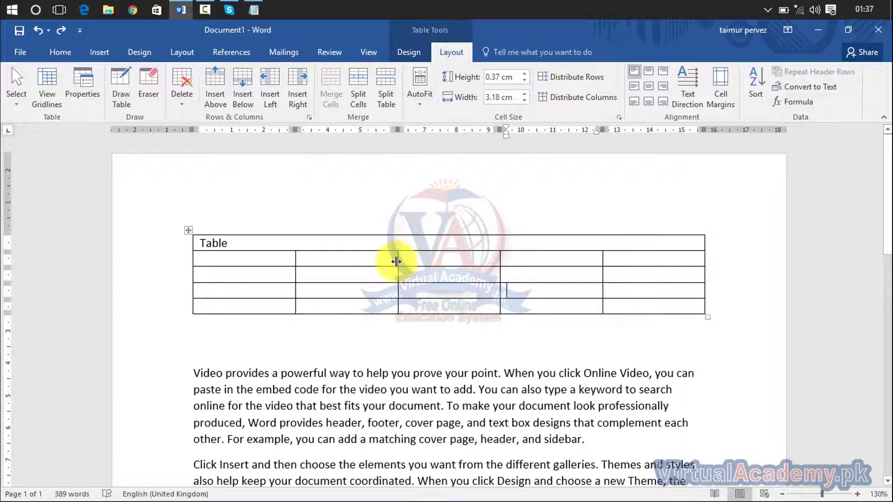
{"action": "left_click_drag", "start_coordinate": [399, 262], "coordinate": [475, 261]}
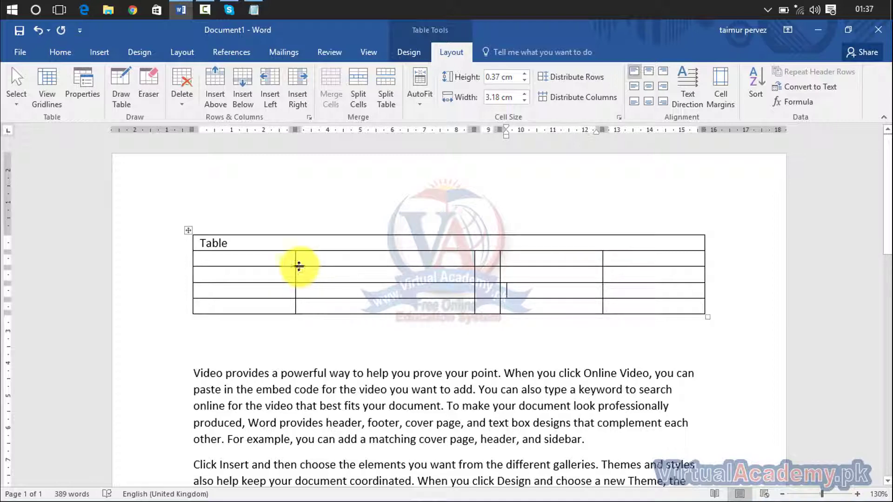
{"action": "left_click_drag", "start_coordinate": [298, 260], "coordinate": [346, 261]}
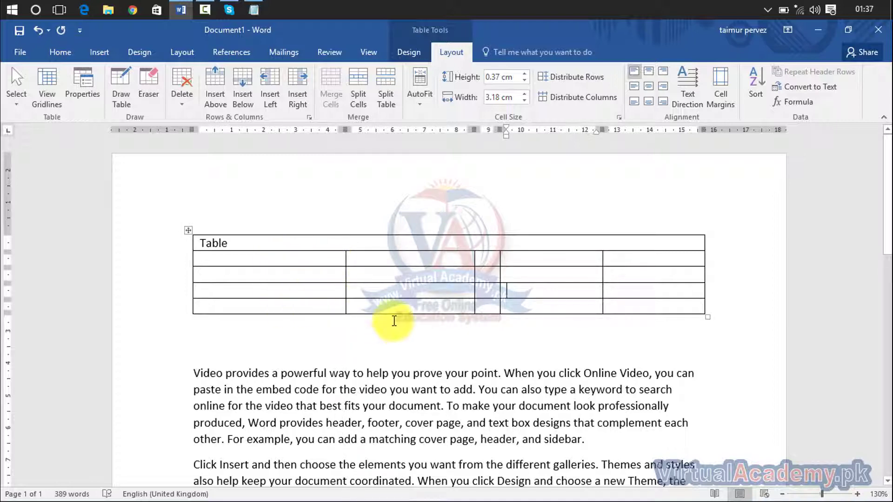
{"action": "left_click_drag", "start_coordinate": [395, 314], "coordinate": [391, 348]}
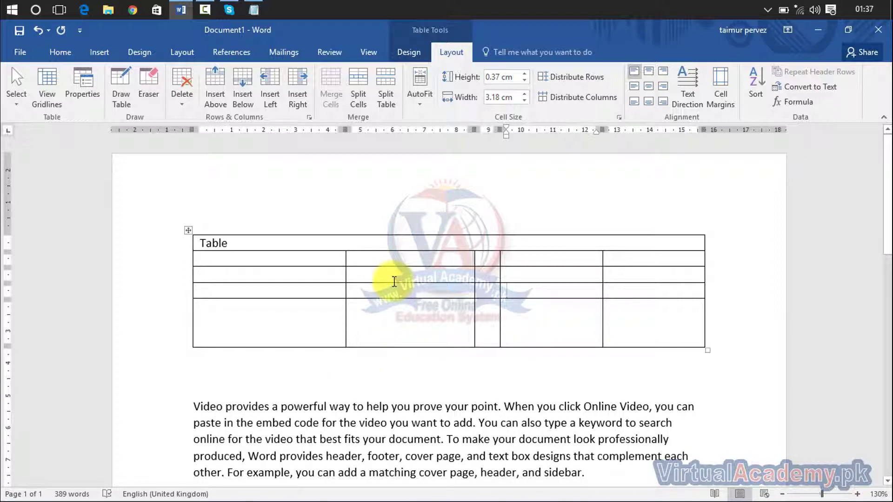
{"action": "left_click_drag", "start_coordinate": [393, 285], "coordinate": [392, 291]}
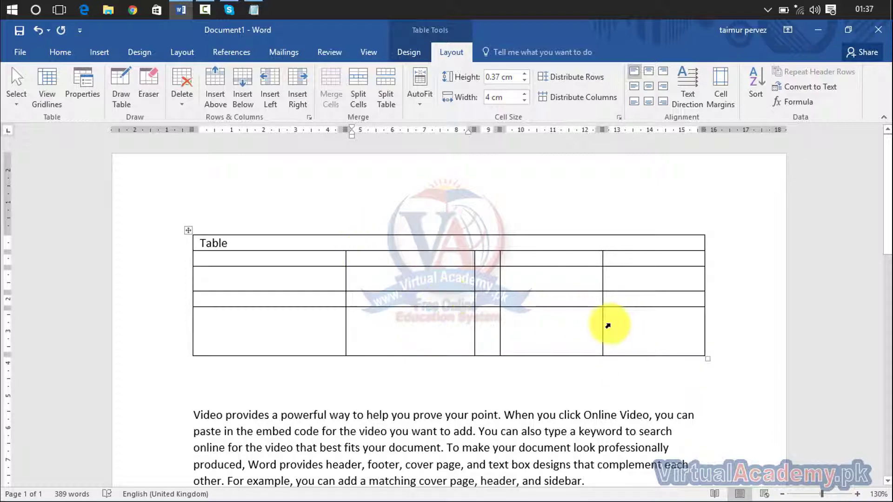
Distribute all the table's rows and columns evenly.
{"action": "left_click", "coordinate": [627, 336]}
{"action": "mouse_move", "coordinate": [485, 333]}
{"action": "left_mouse_down"}
{"action": "mouse_move", "coordinate": [349, 315]}
{"action": "mouse_move", "coordinate": [261, 265]}
{"action": "mouse_move", "coordinate": [253, 245]}
{"action": "left_mouse_up"}
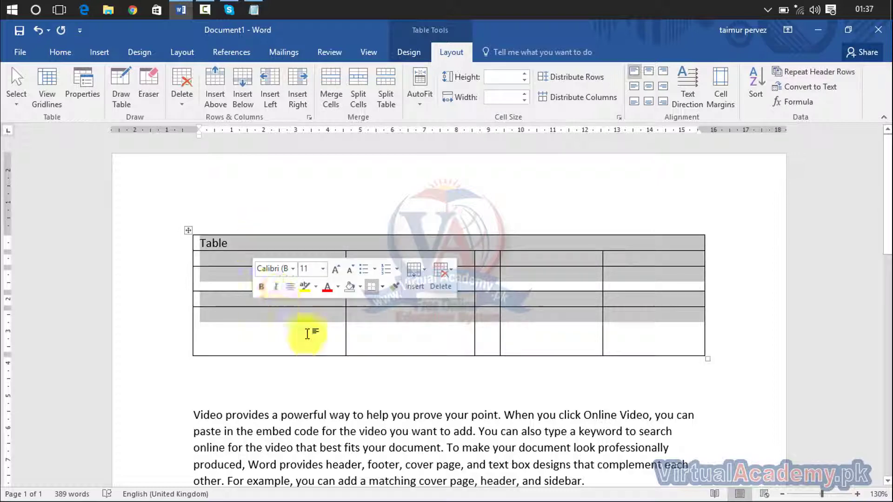
{"action": "left_click", "coordinate": [571, 80]}
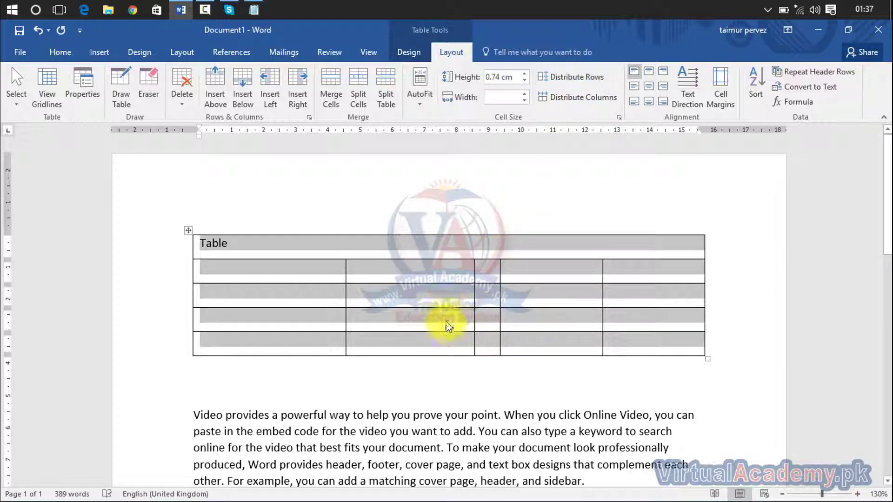
{"action": "left_click", "coordinate": [573, 99]}
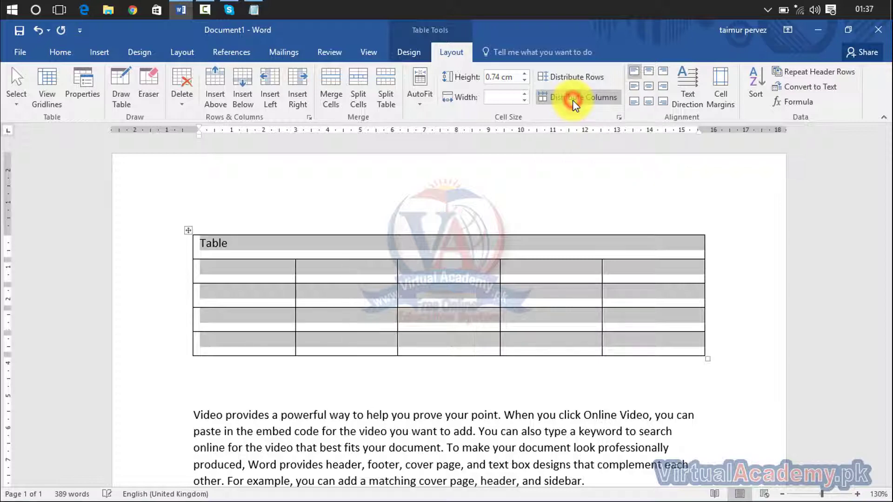
{"action": "left_click", "coordinate": [547, 302]}
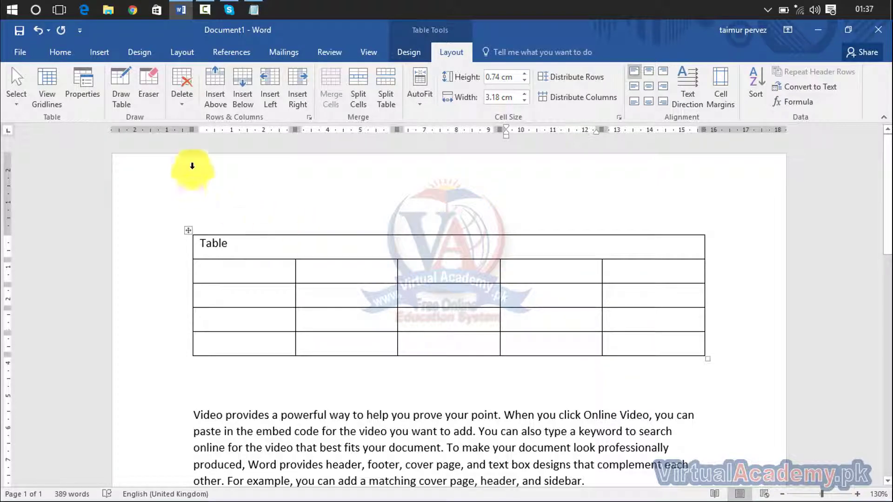
Align the heading text Table to the top centre and increase the heading row's height to 1.48 cm.
{"action": "left_click_drag", "start_coordinate": [240, 248], "coordinate": [200, 243]}
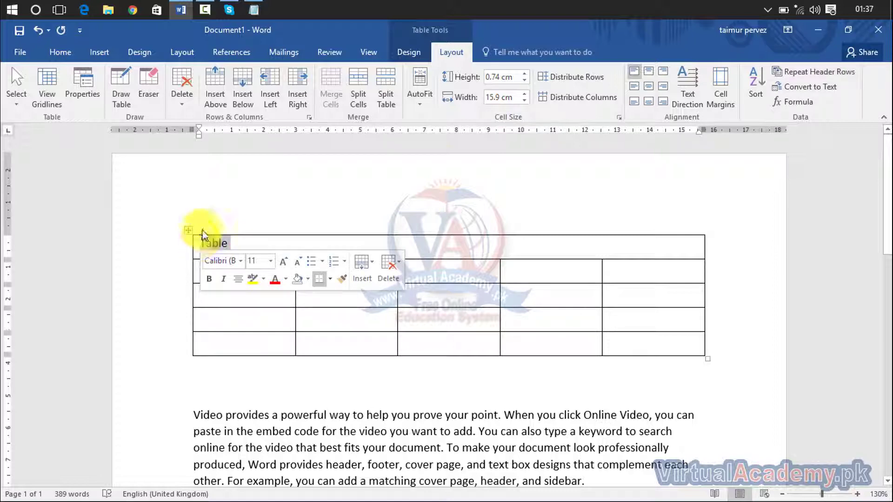
{"action": "left_click", "coordinate": [650, 70]}
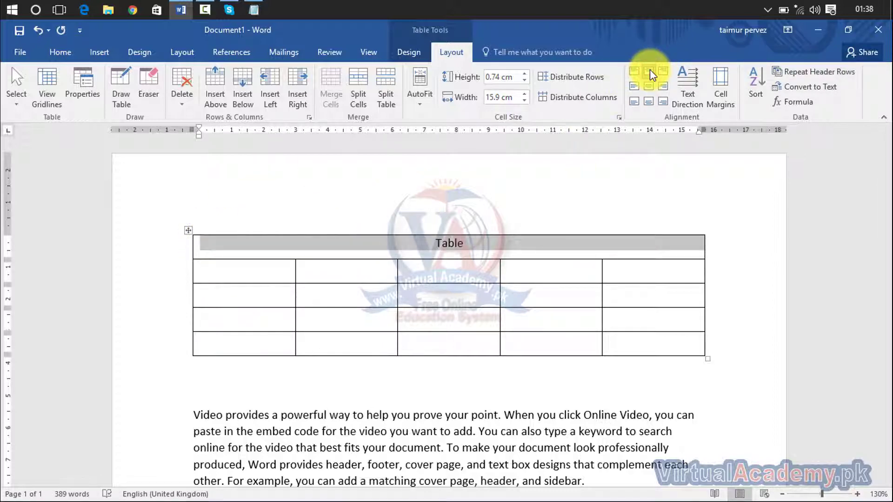
{"action": "left_click", "coordinate": [460, 249]}
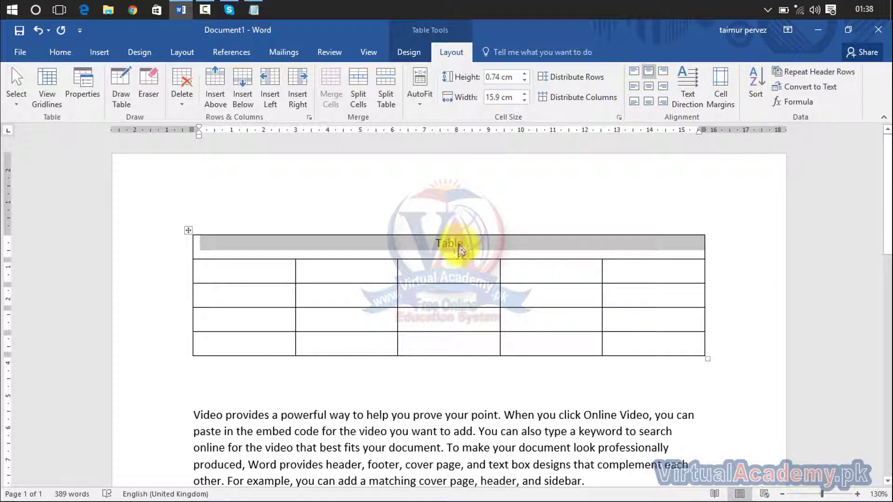
{"action": "left_click_drag", "start_coordinate": [246, 260], "coordinate": [244, 281]}
{"action": "left_click", "coordinate": [458, 251]}
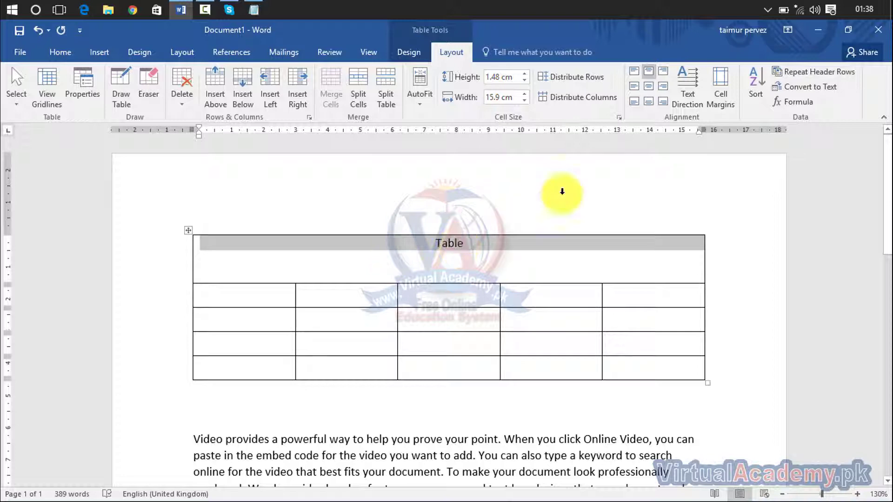
Try centre, bottom centre, top centre, centre right and centre left alignment on the heading text, ending with Align Center.
{"action": "left_click", "coordinate": [647, 87]}
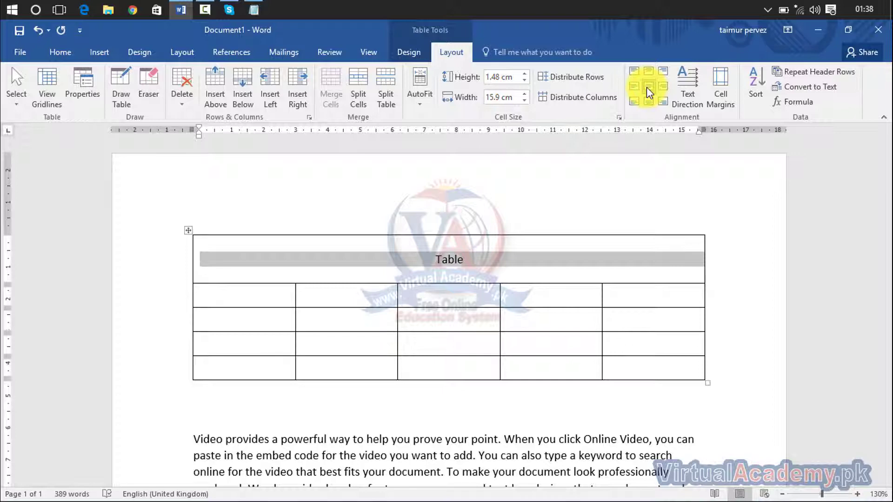
{"action": "left_click", "coordinate": [647, 100]}
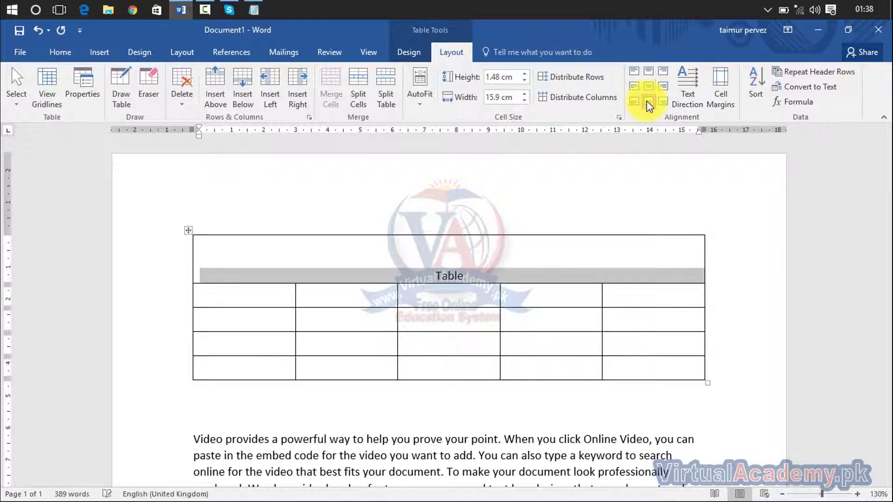
{"action": "left_click", "coordinate": [650, 76]}
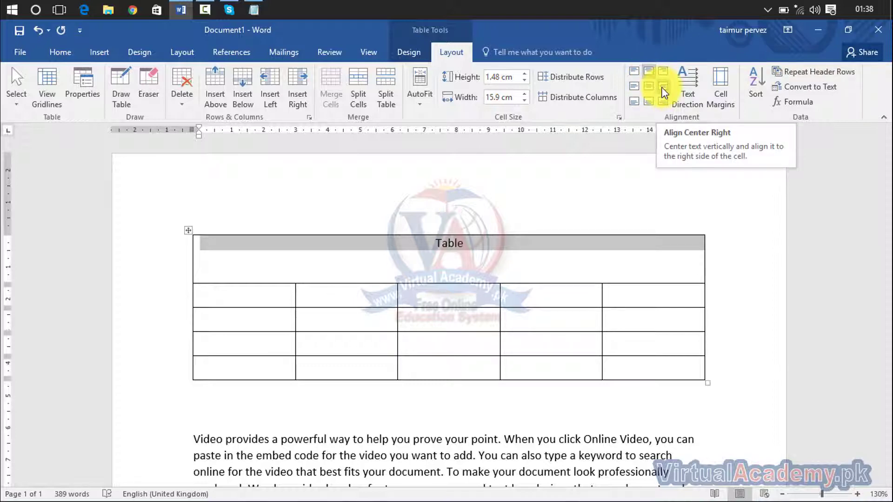
{"action": "left_click", "coordinate": [663, 90]}
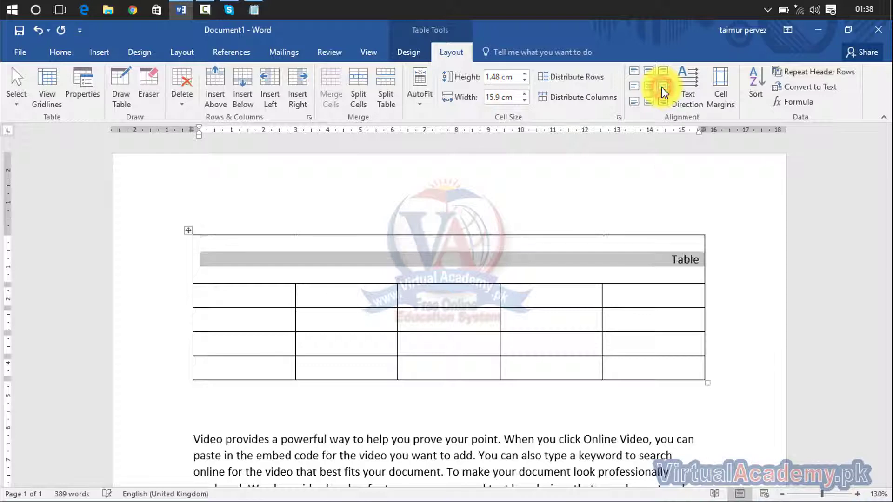
{"action": "left_click", "coordinate": [633, 88]}
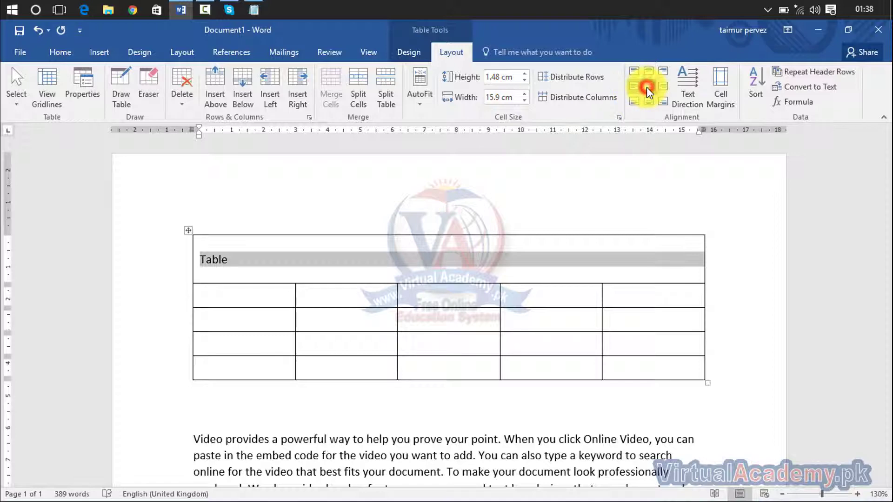
{"action": "left_click", "coordinate": [648, 88]}
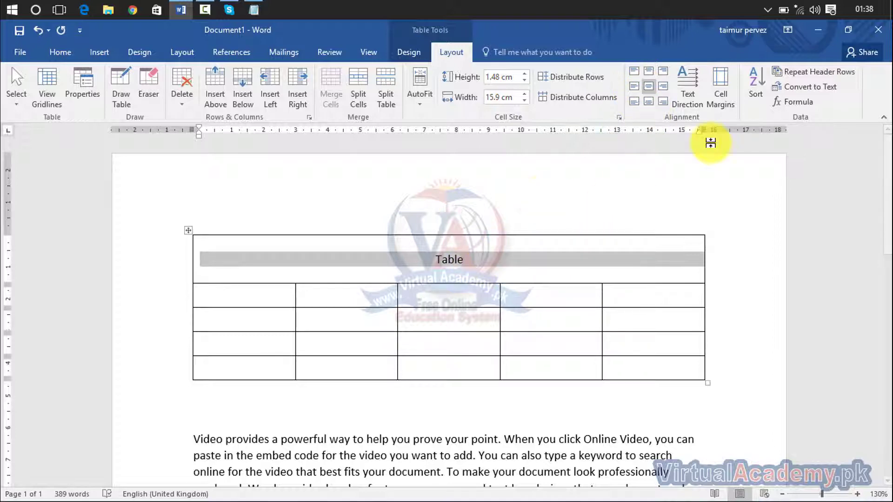
Cycle the heading's text direction through both vertical orientations and back to horizontal.
{"action": "left_click", "coordinate": [694, 90]}
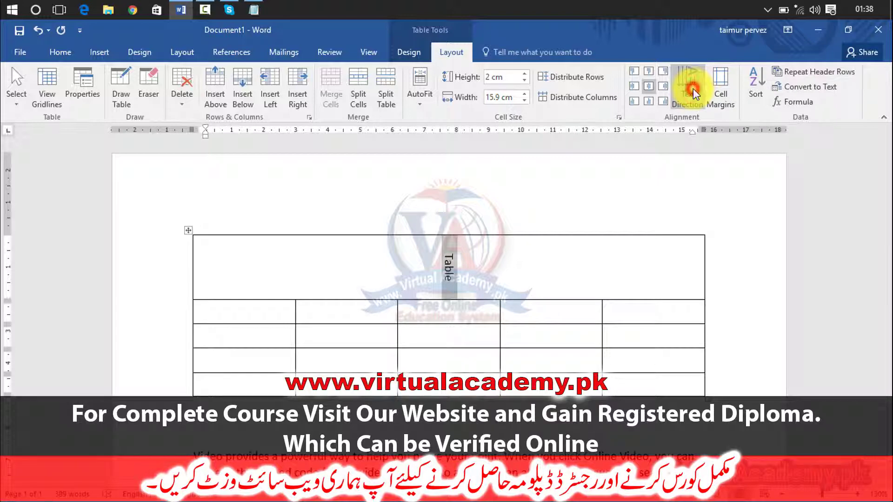
{"action": "left_click", "coordinate": [693, 90]}
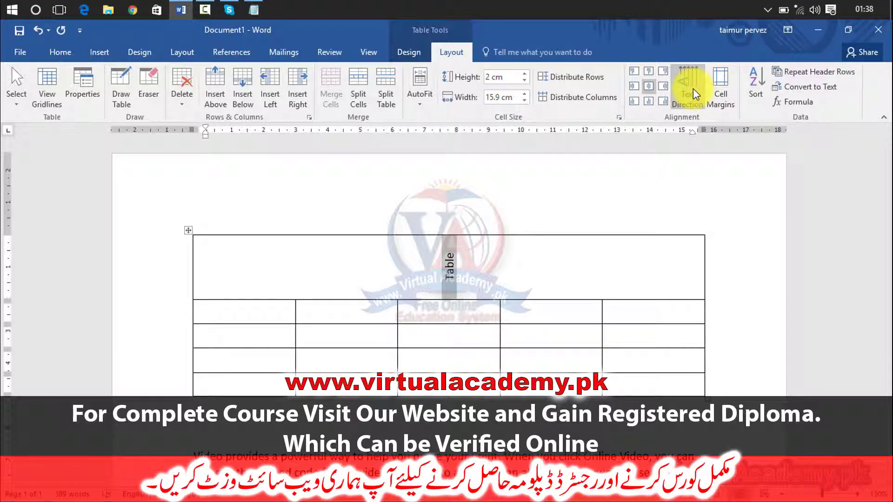
{"action": "left_click", "coordinate": [693, 88]}
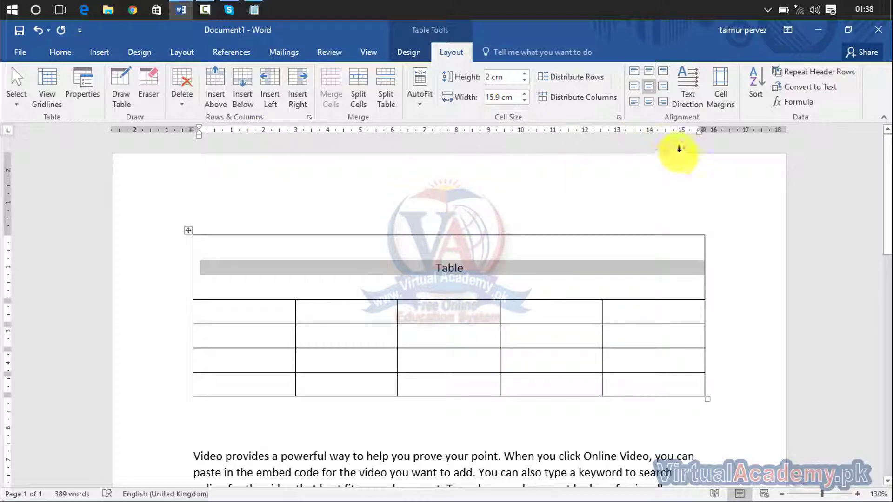
Try a default top cell margin of 0.25 cm in the table options, and close them without applying it.
{"action": "left_click", "coordinate": [714, 99]}
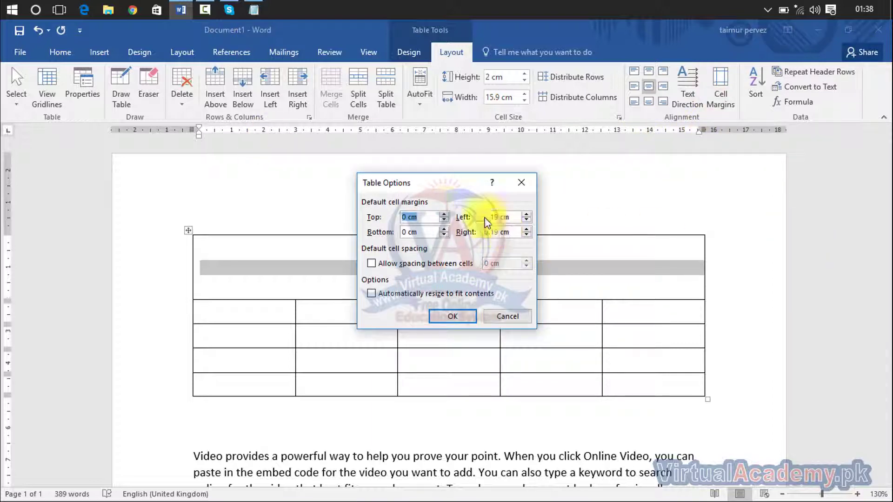
{"action": "left_click", "coordinate": [456, 182]}
{"action": "left_click_drag", "start_coordinate": [637, 197], "coordinate": [834, 138]}
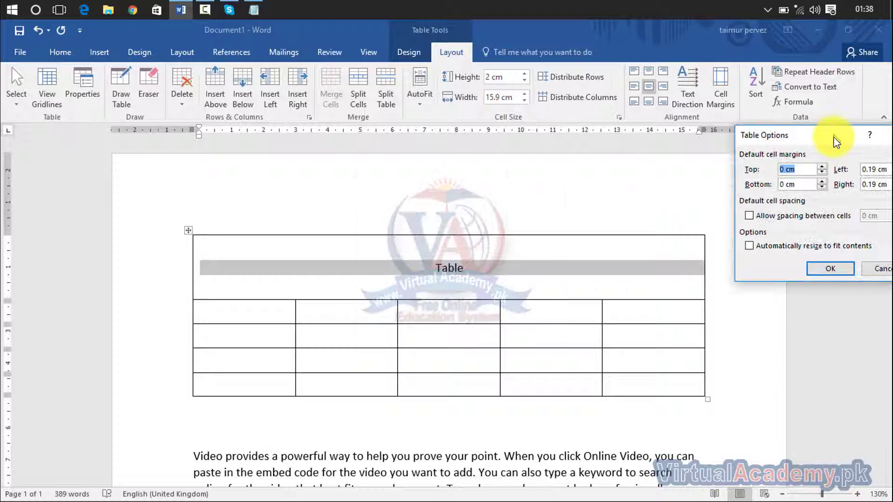
{"action": "left_click", "coordinate": [822, 170]}
{"action": "left_click", "coordinate": [822, 170]}
{"action": "left_click", "coordinate": [822, 170]}
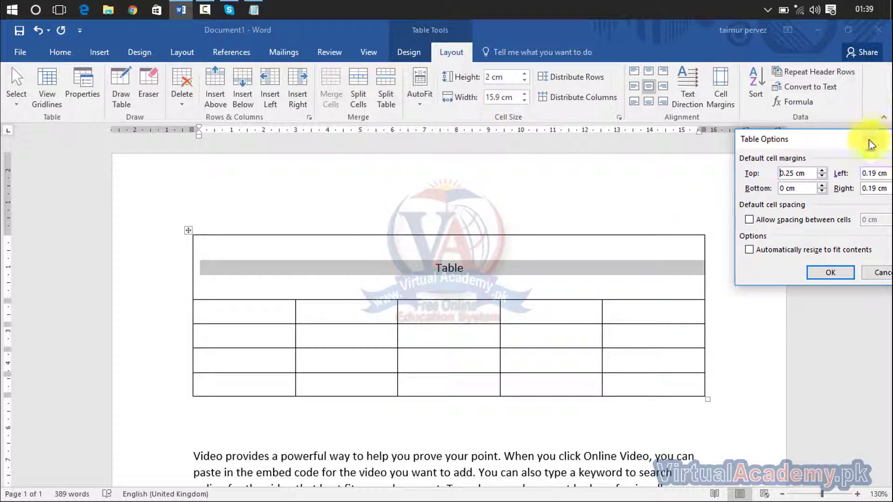
{"action": "left_click_drag", "start_coordinate": [842, 142], "coordinate": [626, 161]}
{"action": "left_click", "coordinate": [682, 160]}
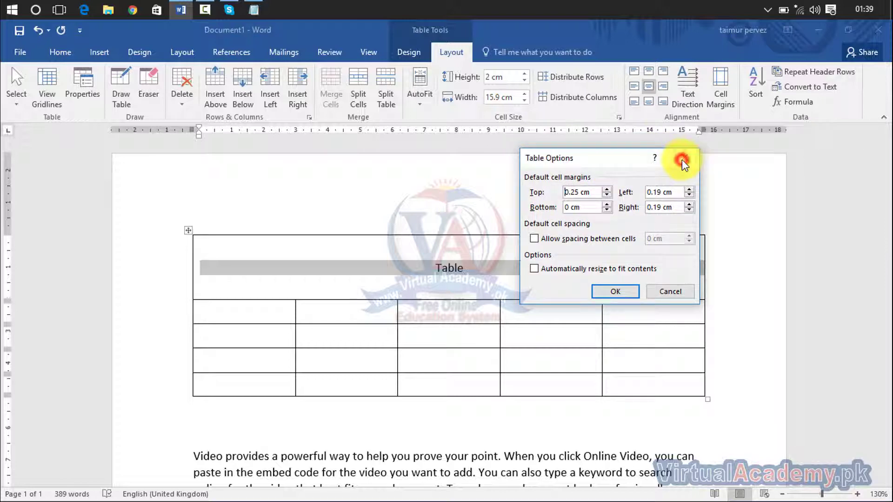
{"action": "left_click", "coordinate": [332, 308]}
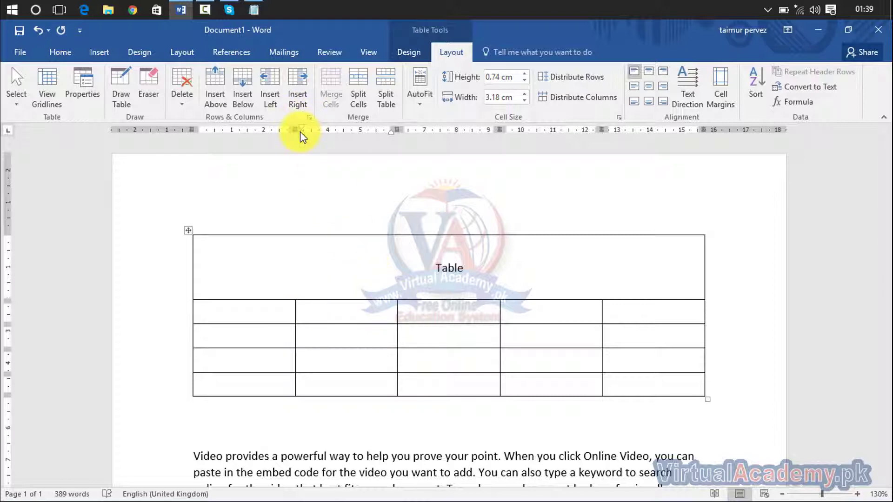
{"action": "left_click", "coordinate": [295, 312]}
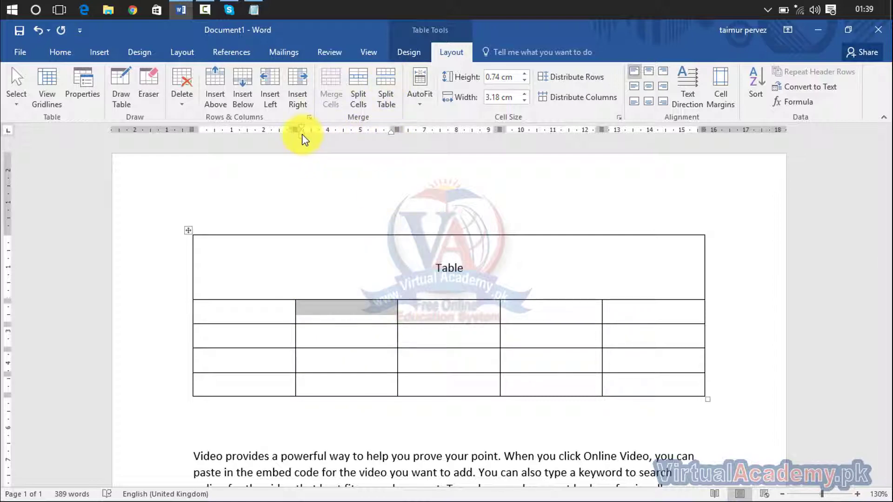
{"action": "left_click", "coordinate": [447, 308]}
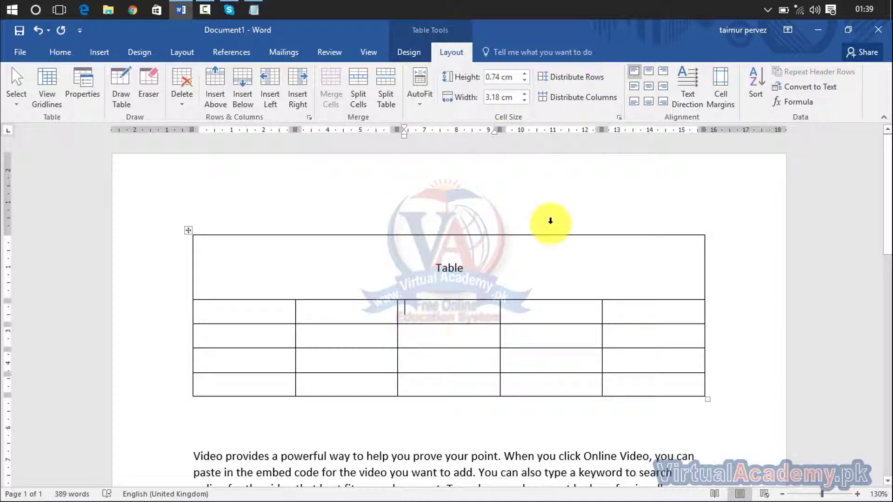
Apply a default top cell margin of 0.35 cm to the table, and undo it.
{"action": "left_click", "coordinate": [727, 107]}
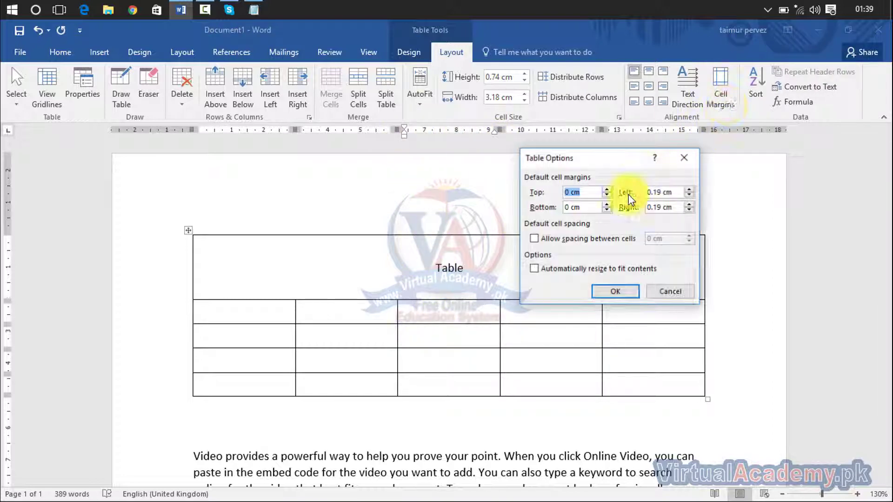
{"action": "left_click", "coordinate": [607, 190]}
{"action": "left_click", "coordinate": [606, 189]}
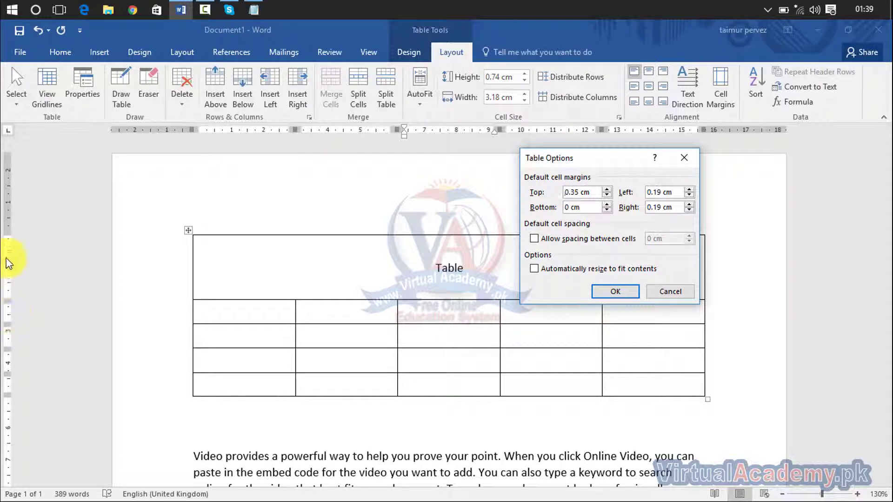
{"action": "left_click", "coordinate": [608, 294]}
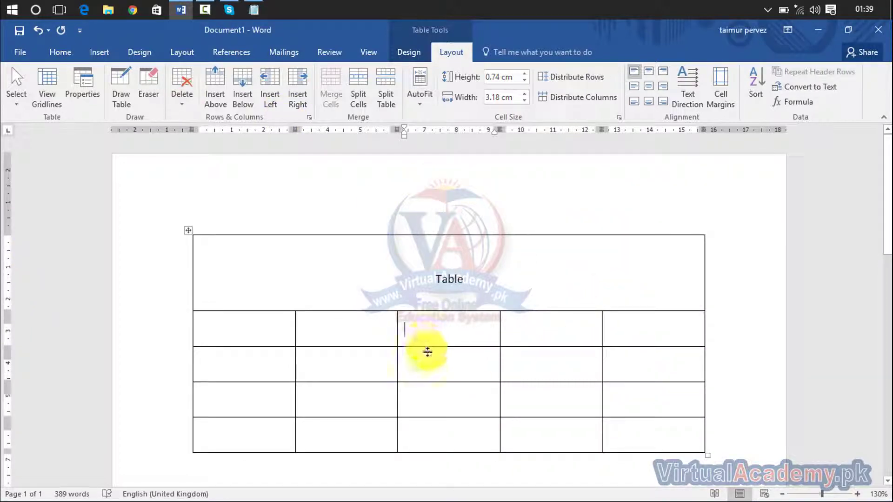
{"action": "key", "text": "ctrl+z"}
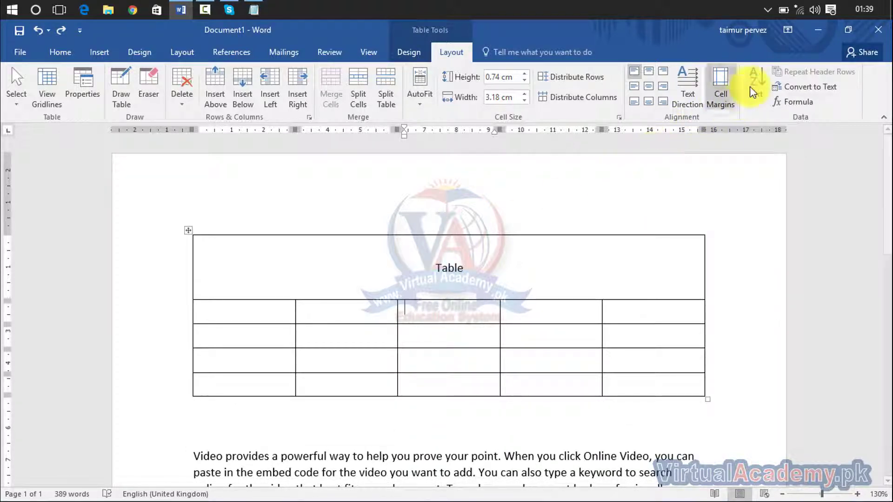
Enter the numbers 0, 3, 2, 1 and 4 across the five cells of the row below the heading.
{"action": "left_click", "coordinate": [255, 319]}
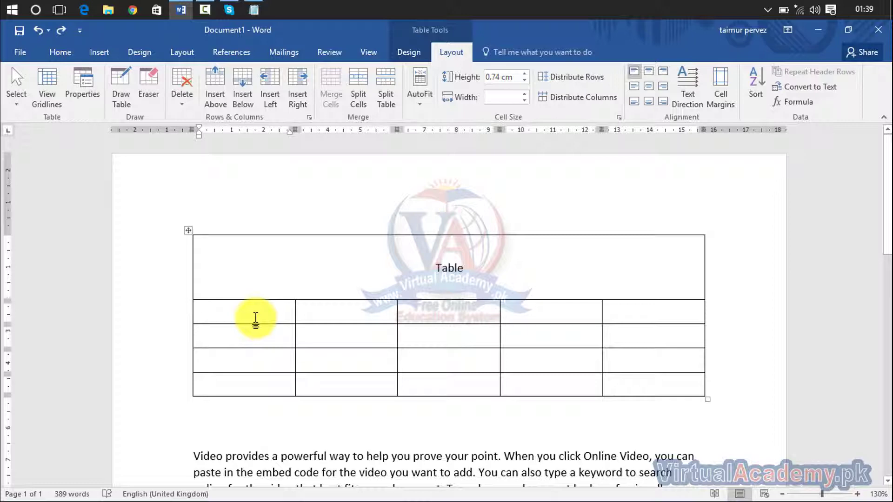
{"action": "type", "text": "0"}
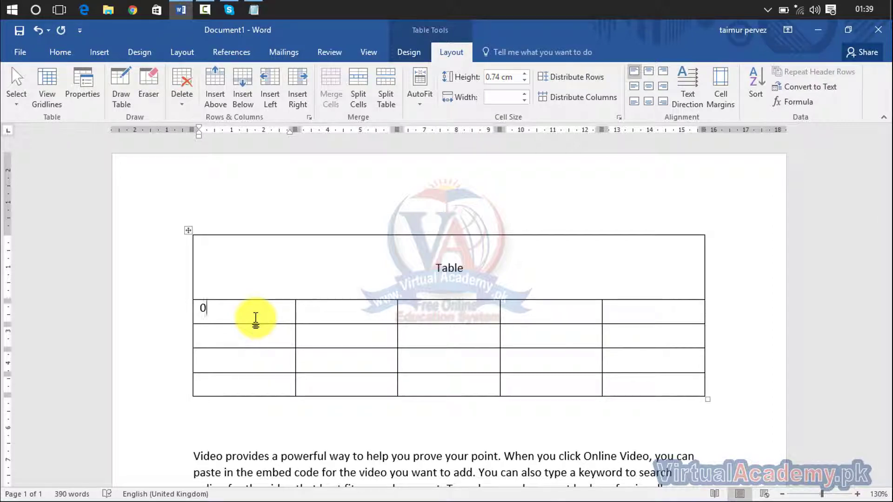
{"action": "key", "text": "Tab"}
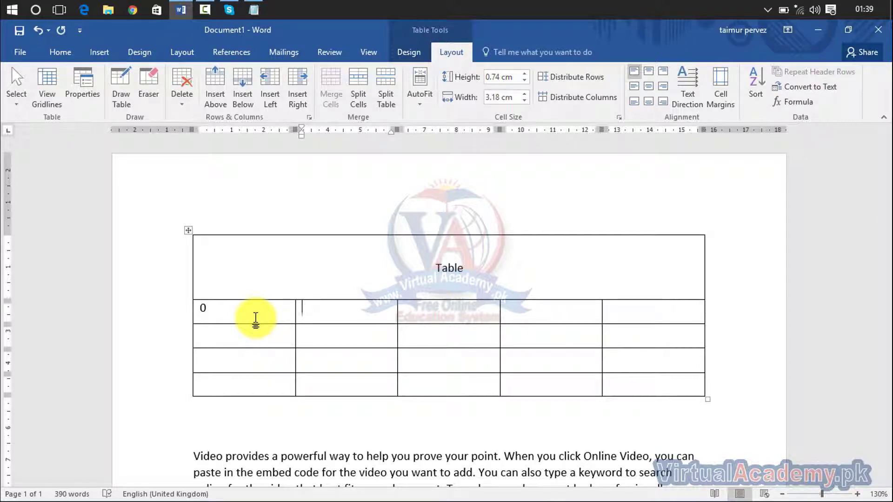
{"action": "key", "text": "Tab"}
{"action": "type", "text": "2"}
{"action": "key", "text": "Tab"}
{"action": "key", "text": "Tab"}
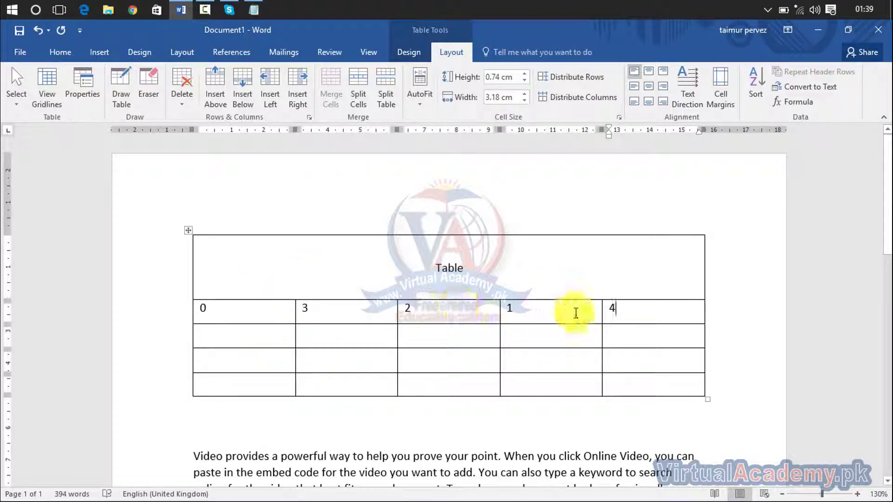
Try to sort the row of numbers by Column 1 as Number in ascending order, and clear the row's contents.
{"action": "left_click_drag", "start_coordinate": [628, 309], "coordinate": [255, 319]}
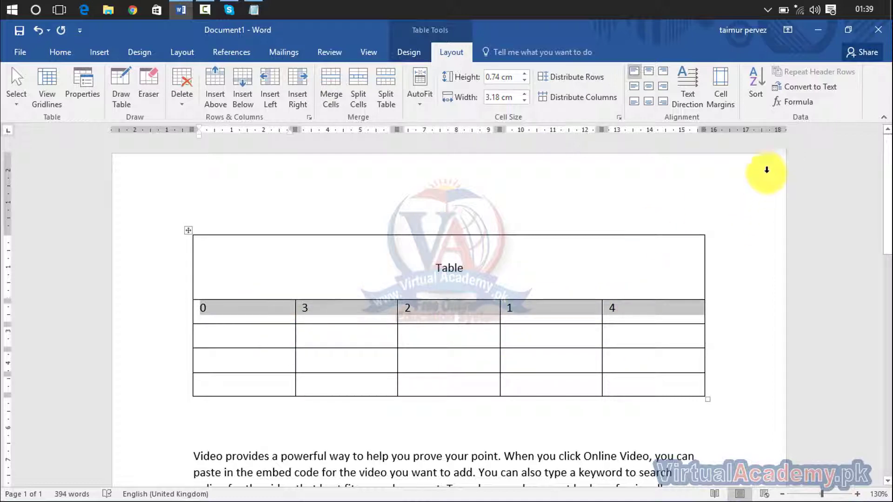
{"action": "left_click", "coordinate": [758, 100]}
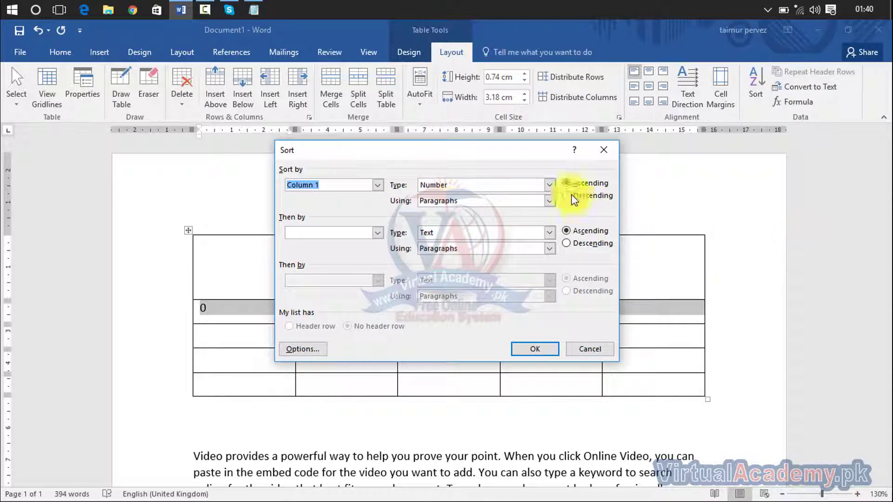
{"action": "left_click_drag", "start_coordinate": [538, 156], "coordinate": [891, 150]}
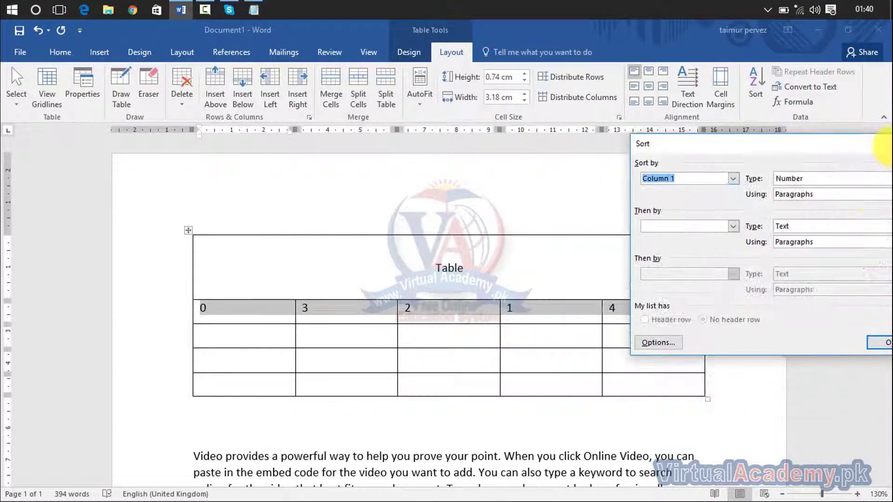
{"action": "left_click_drag", "start_coordinate": [761, 146], "coordinate": [647, 128]}
{"action": "left_click", "coordinate": [620, 163]}
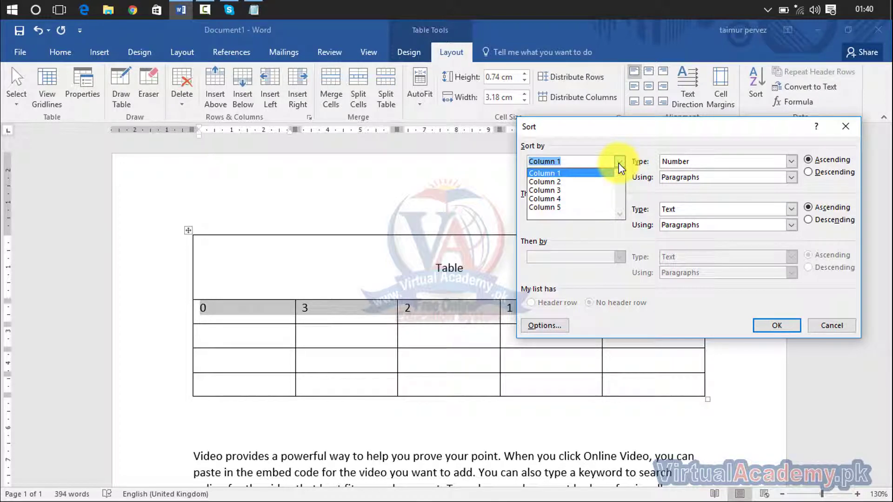
{"action": "left_click", "coordinate": [621, 164]}
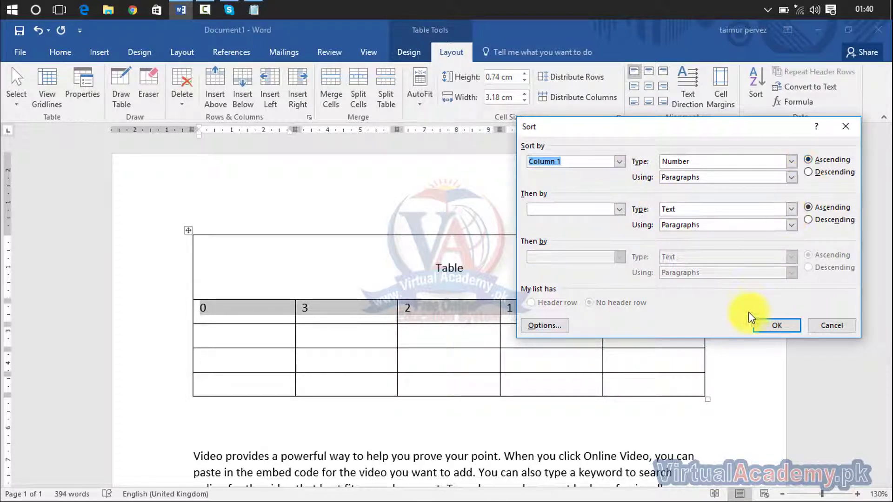
{"action": "left_click", "coordinate": [768, 325]}
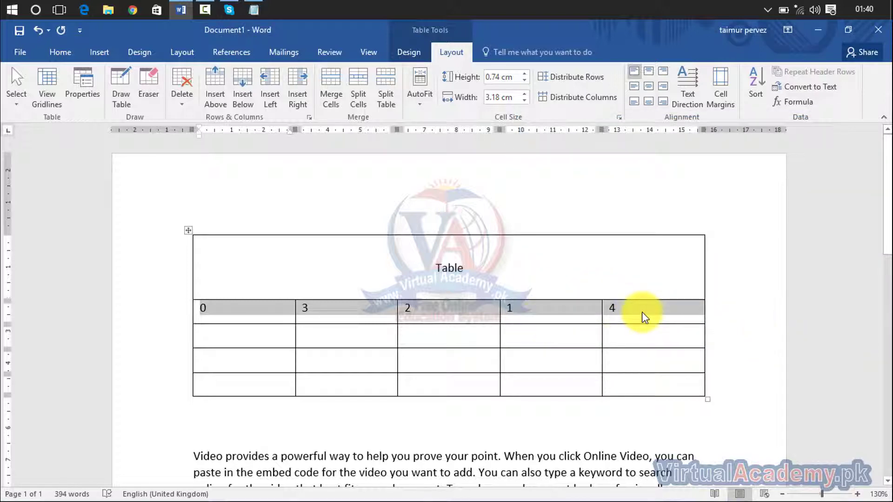
{"action": "key", "text": "BackSpace"}
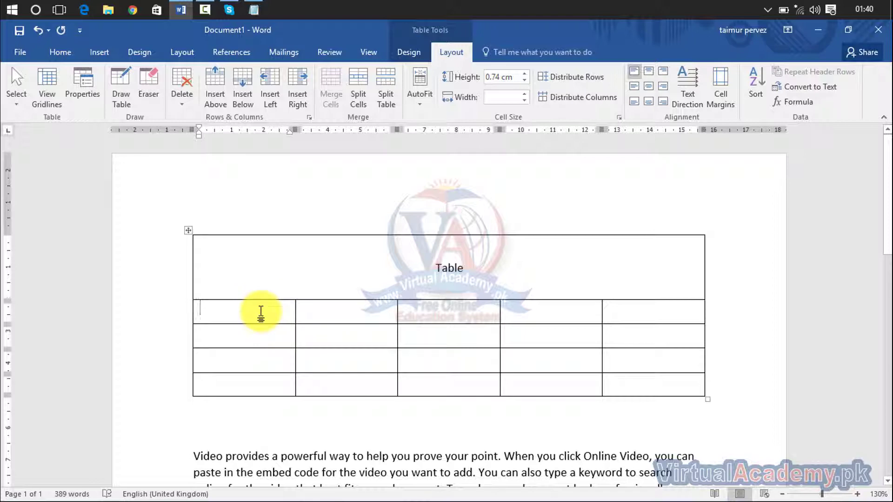
Enter the numbers 0, 3, 2 and 1 down the first column below the heading row.
{"action": "type", "text": "0"}
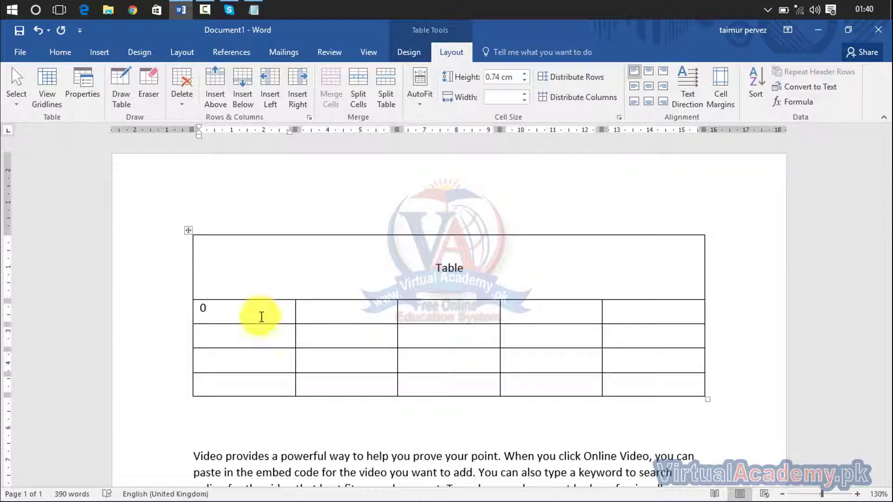
{"action": "left_click", "coordinate": [257, 336]}
{"action": "type", "text": "3"}
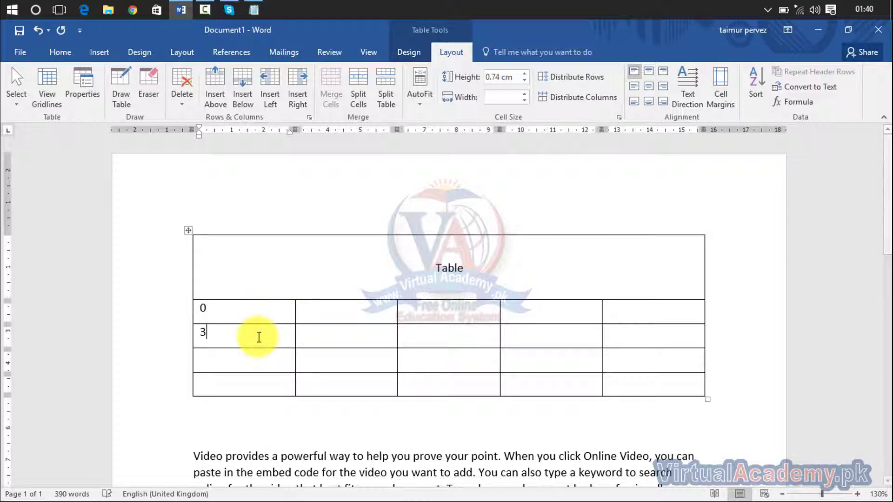
{"action": "left_click", "coordinate": [257, 359]}
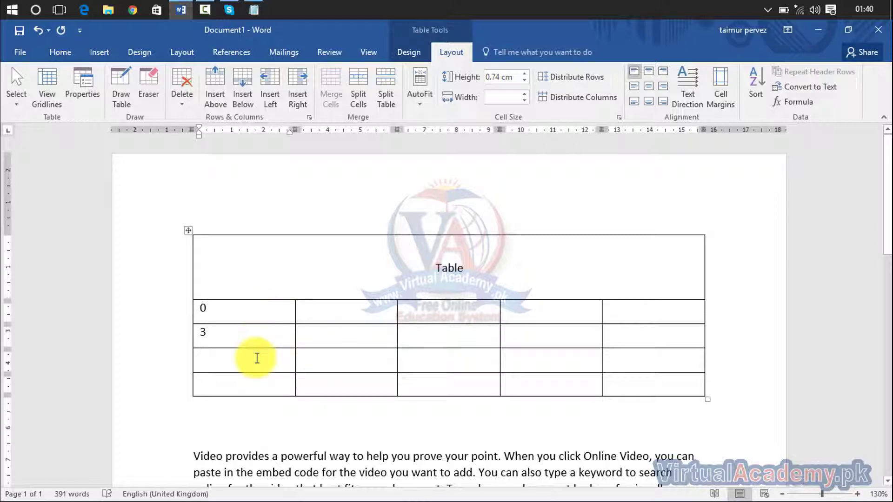
{"action": "type", "text": "2"}
{"action": "left_click", "coordinate": [247, 385]}
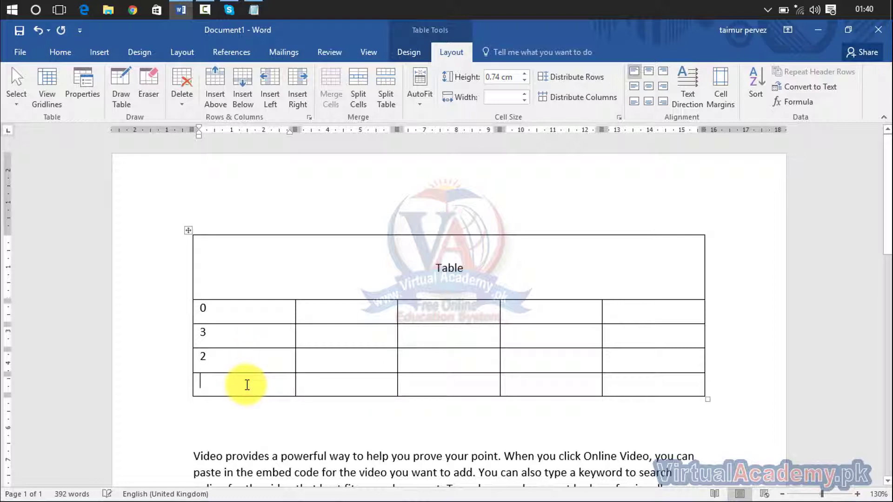
{"action": "type", "text": "1"}
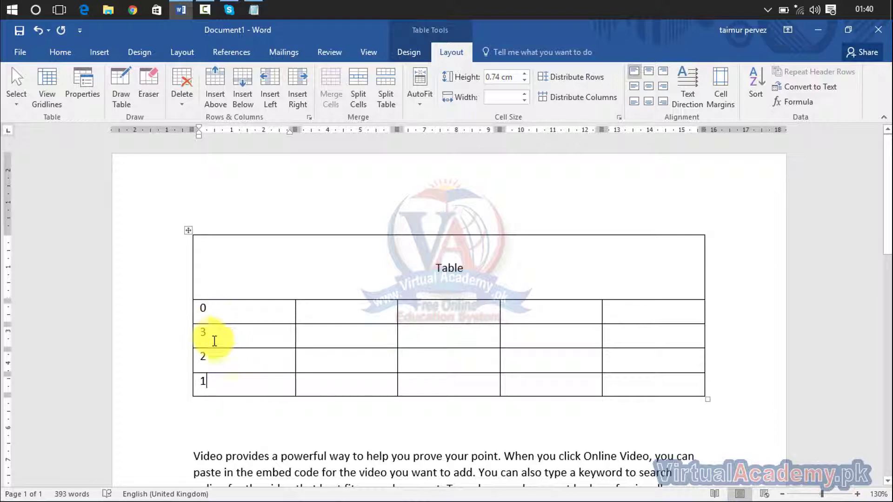
Sort the four numbers in the first column by Column 1 as Number in ascending order.
{"action": "left_click_drag", "start_coordinate": [218, 388], "coordinate": [208, 317]}
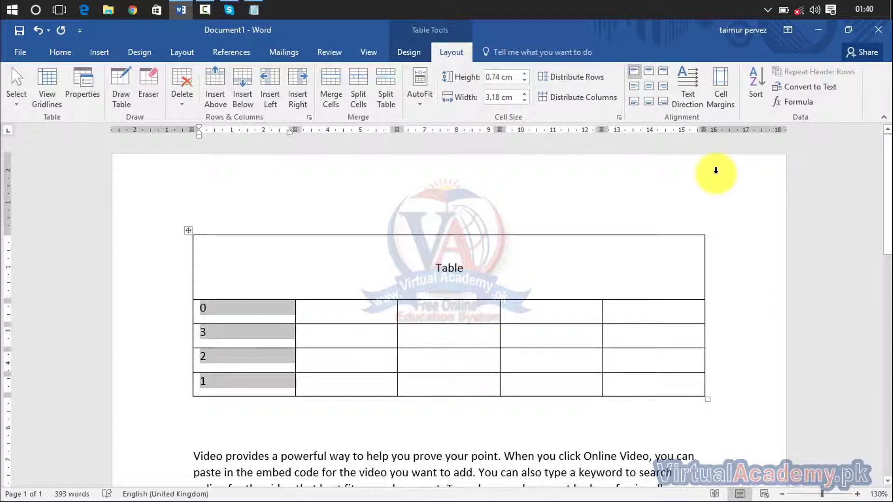
{"action": "left_click", "coordinate": [758, 89]}
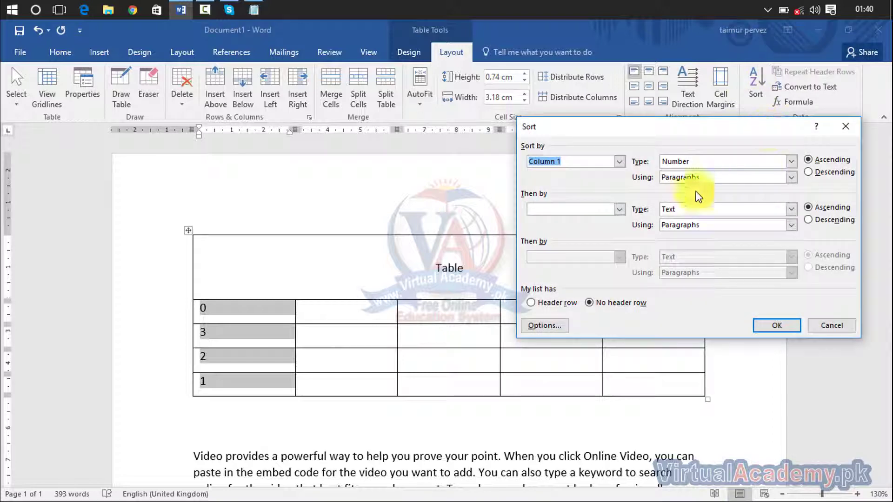
{"action": "left_click", "coordinate": [777, 325]}
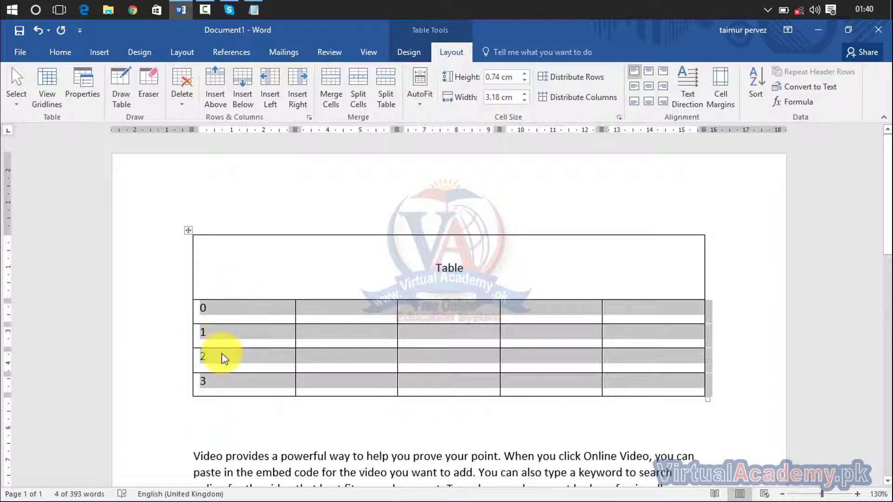
Sort the rows below the heading again by Column 1, as Number in descending order.
{"action": "left_click", "coordinate": [753, 83]}
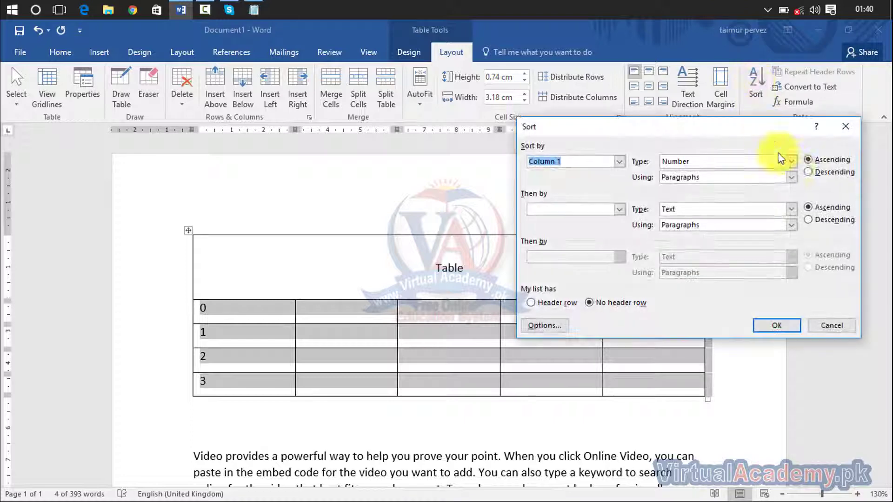
{"action": "left_click", "coordinate": [812, 175]}
{"action": "left_click", "coordinate": [774, 328]}
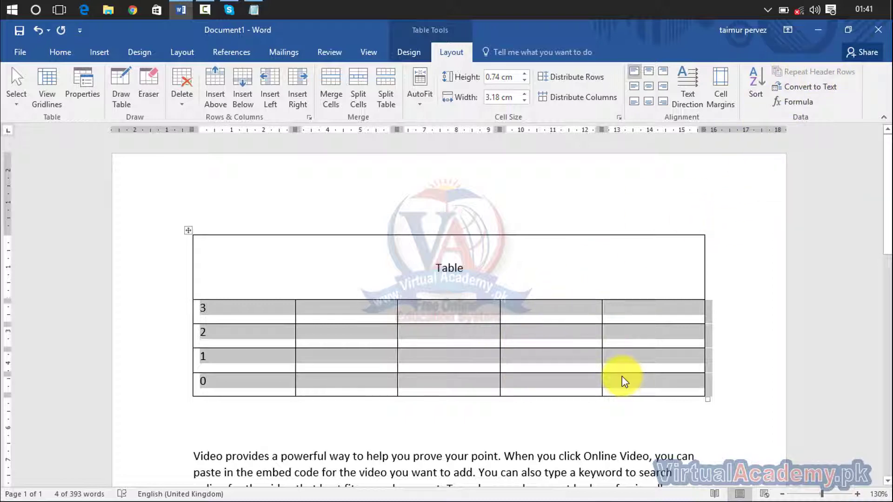
Clear all the contents of the table, including the heading, and delete the whole table.
{"action": "left_click_drag", "start_coordinate": [622, 379], "coordinate": [229, 254]}
{"action": "key", "text": "Delete"}
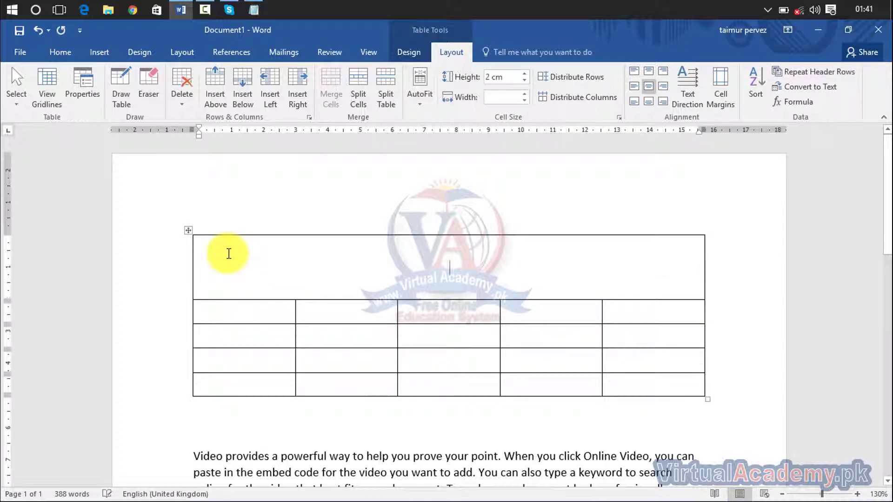
{"action": "left_click", "coordinate": [179, 98]}
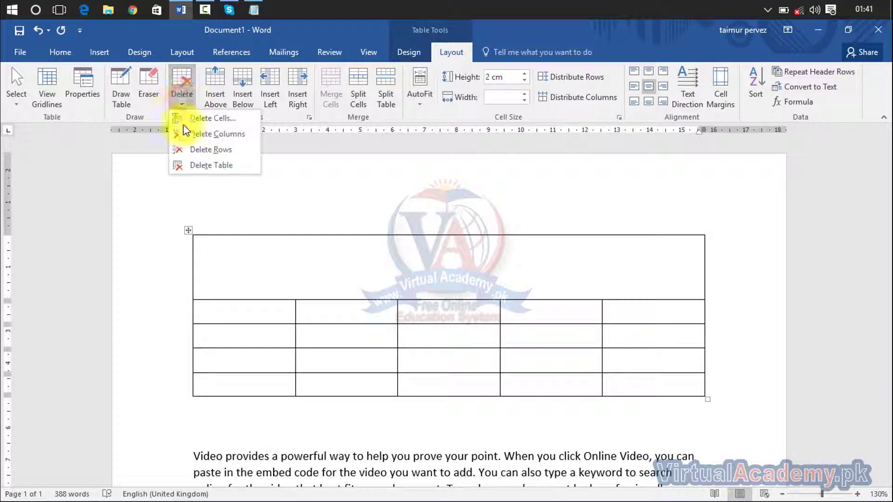
{"action": "left_click", "coordinate": [203, 170]}
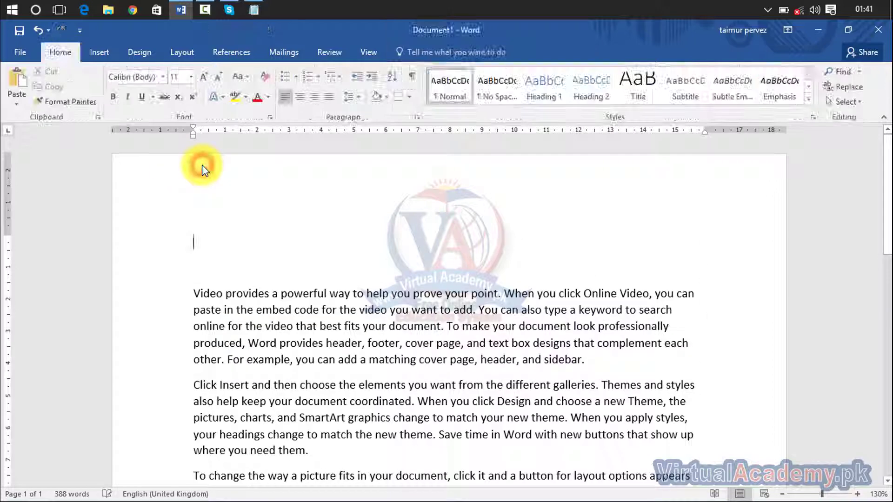
Delete all the remaining text so the document is empty.
{"action": "key", "text": "ctrl+z"}
{"action": "key", "text": "ctrl+z"}
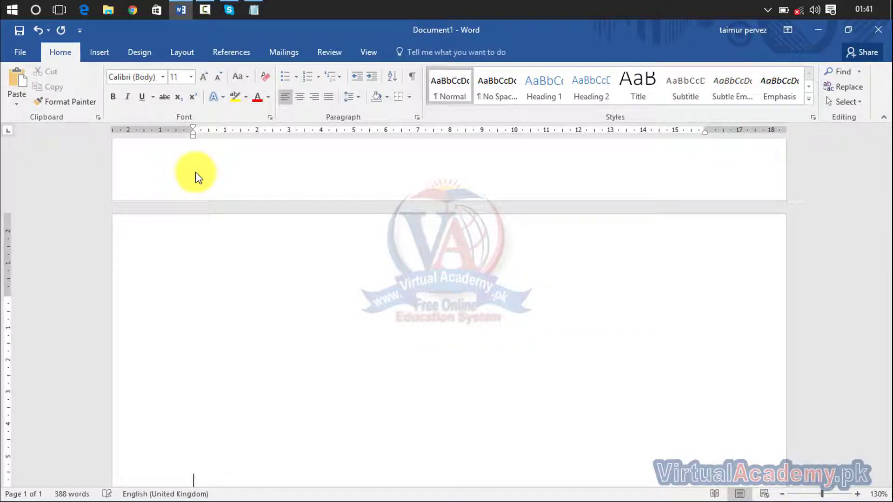
{"action": "key", "text": "ctrl+a"}
{"action": "key", "text": "Delete"}
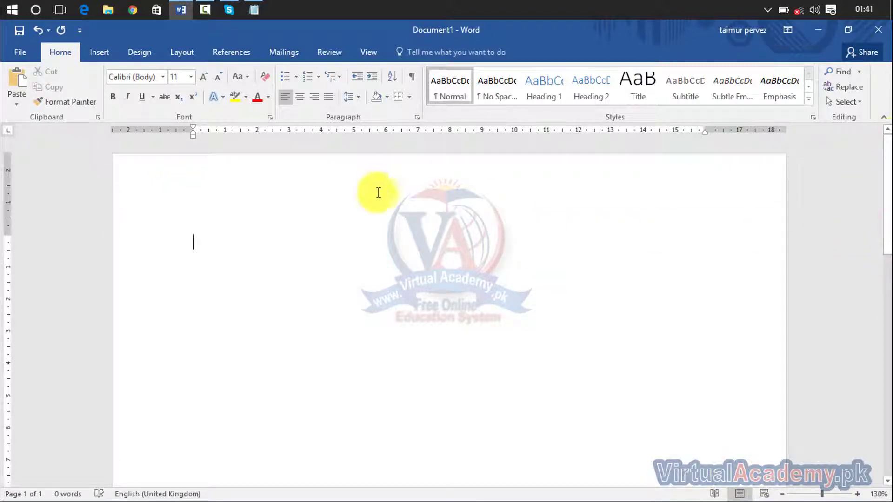
Insert a table with 5 columns and 100 rows, keeping the fixed column width on Auto.
{"action": "left_click", "coordinate": [99, 52]}
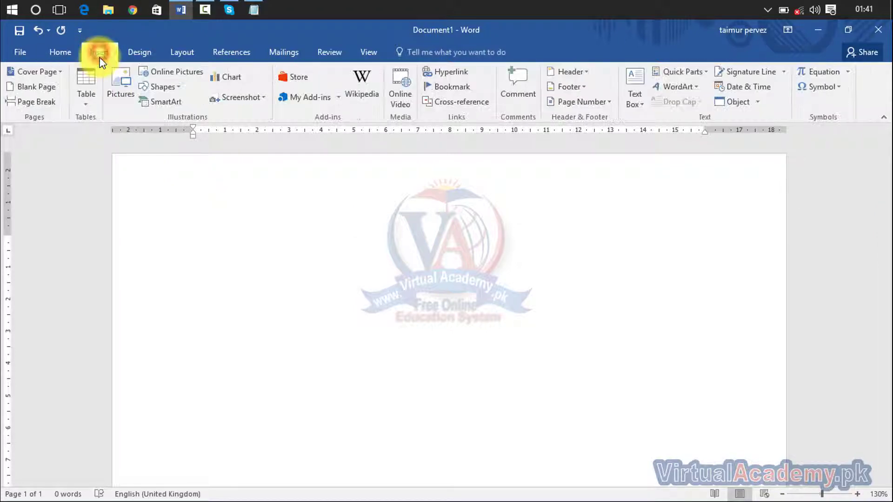
{"action": "left_click", "coordinate": [89, 91]}
{"action": "left_click", "coordinate": [112, 237]}
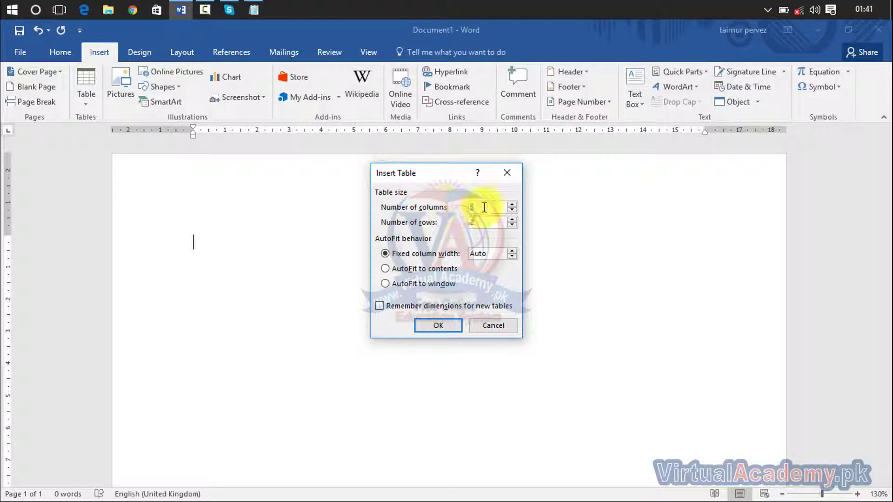
{"action": "double_click", "coordinate": [498, 223]}
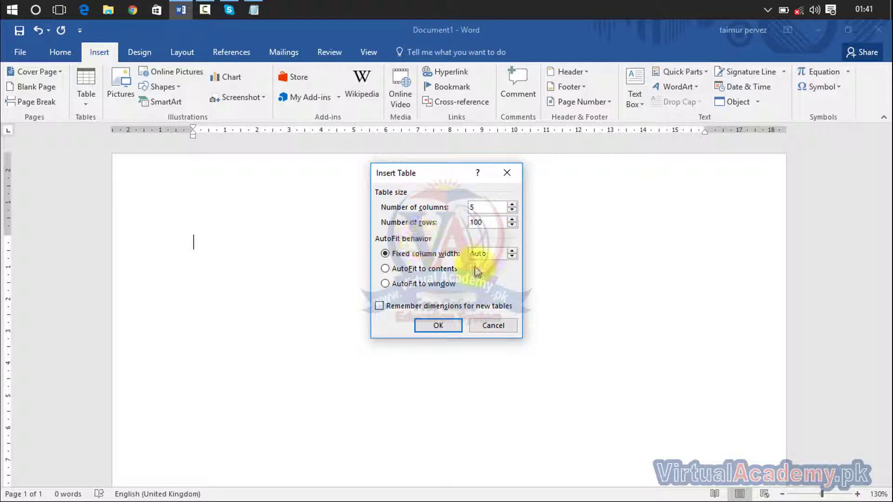
{"action": "left_click", "coordinate": [448, 321]}
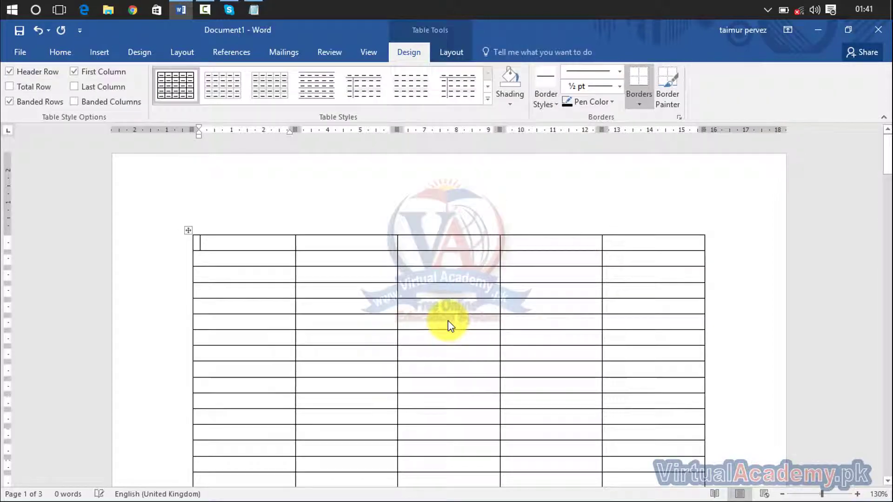
Merge the five cells of the table's first row into a single cell.
{"action": "left_click_drag", "start_coordinate": [617, 245], "coordinate": [291, 244]}
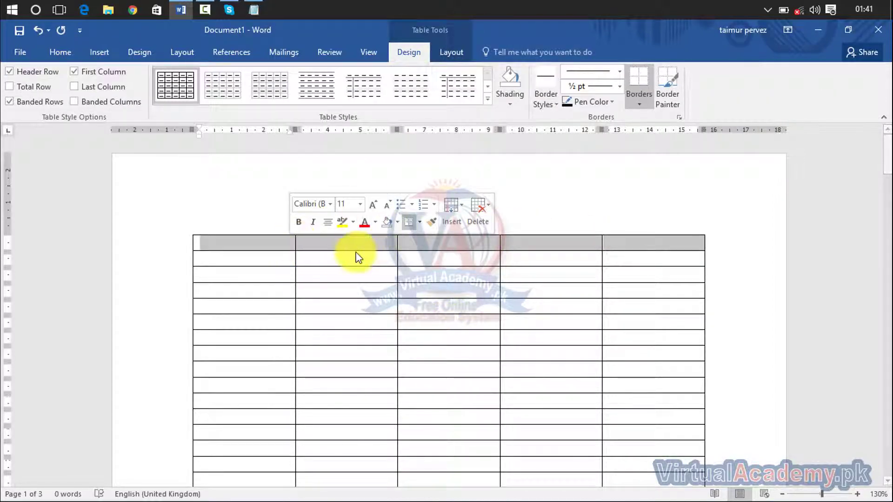
{"action": "left_click", "coordinate": [460, 52]}
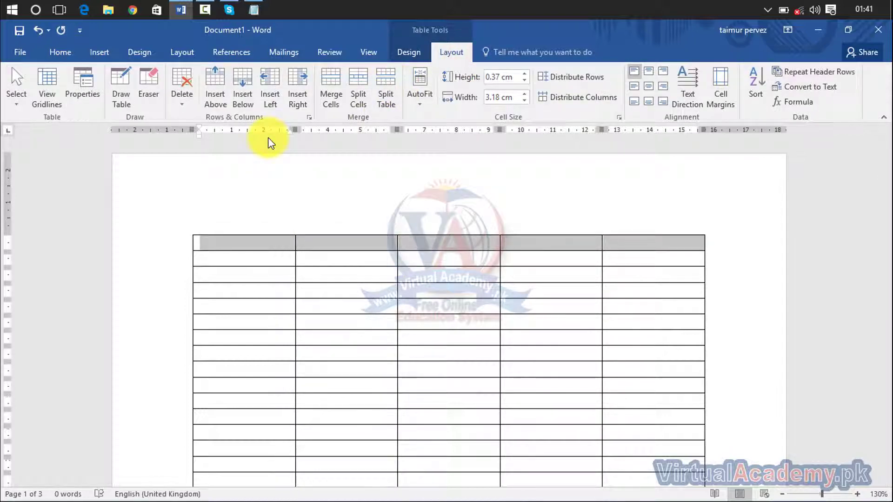
{"action": "left_click", "coordinate": [333, 91]}
Enter the heading "Table" in the merged first row and centre it in the cell.
{"action": "left_click", "coordinate": [379, 246]}
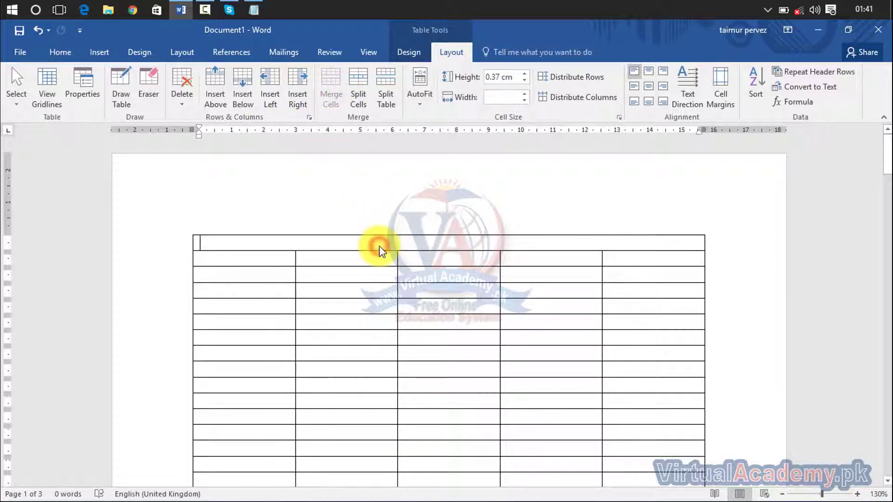
{"action": "type", "text": "Table"}
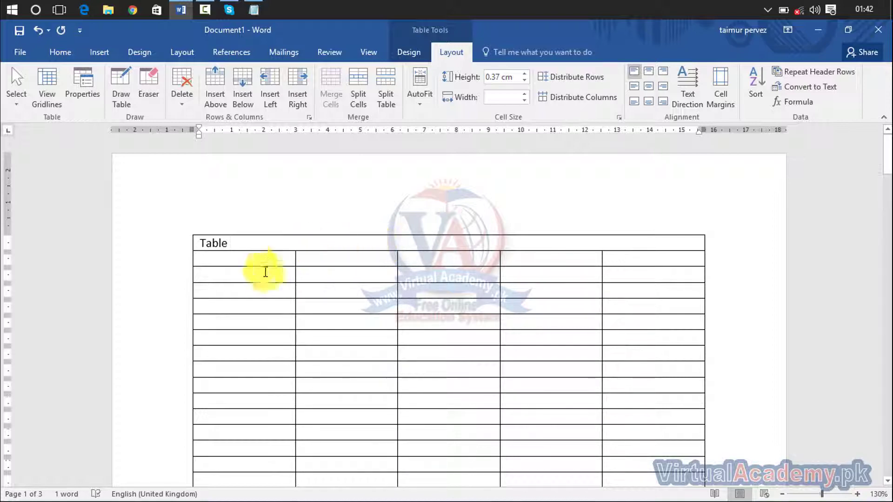
{"action": "left_click_drag", "start_coordinate": [226, 244], "coordinate": [195, 249]}
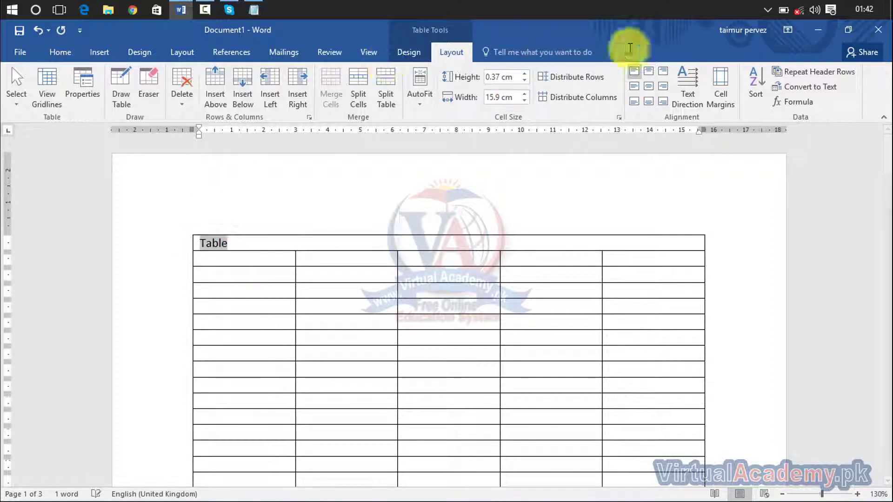
{"action": "left_click", "coordinate": [650, 86]}
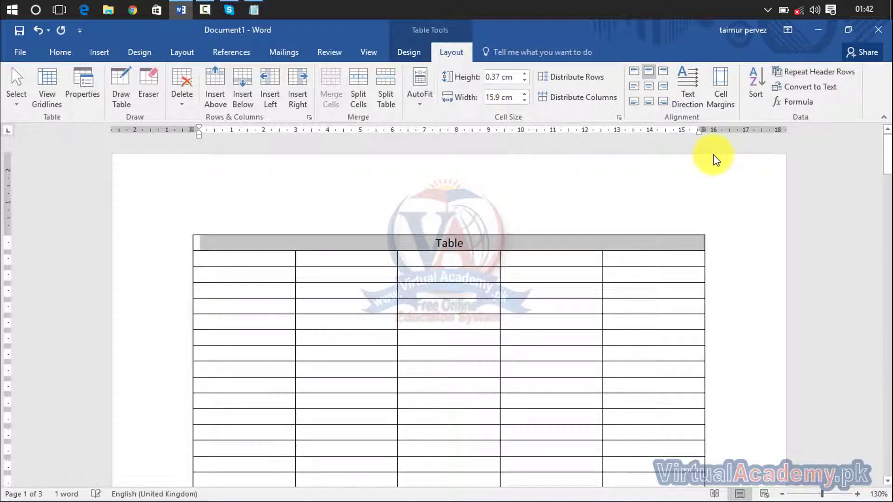
Make the heading row repeat at the start of each page and check it on pages 2 and 3.
{"action": "left_click_drag", "start_coordinate": [887, 158], "coordinate": [888, 138]}
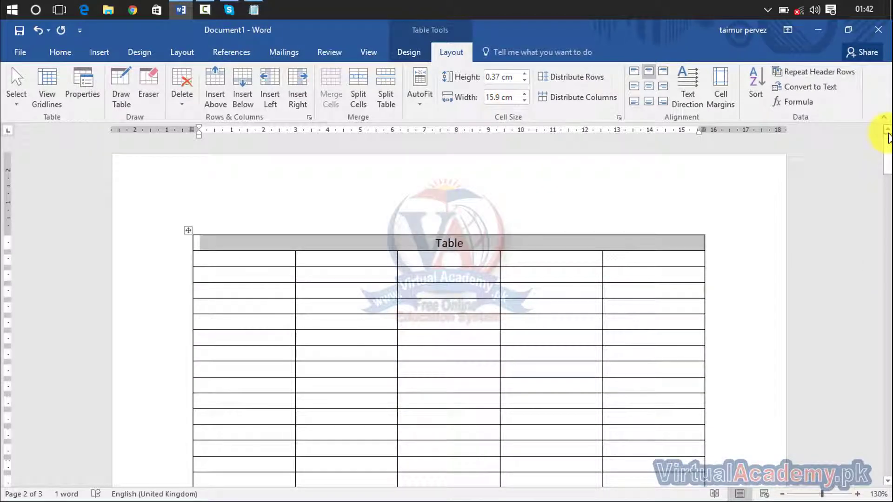
{"action": "left_click", "coordinate": [803, 77]}
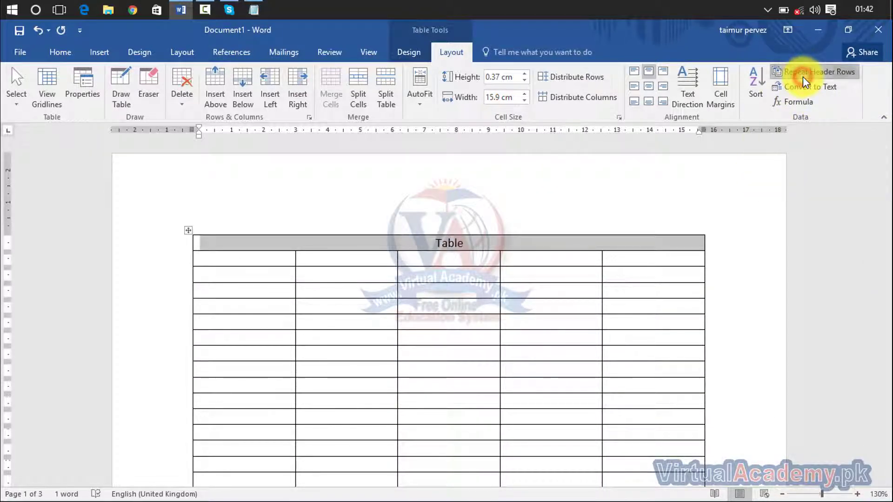
{"action": "left_click_drag", "start_coordinate": [888, 171], "coordinate": [888, 277]}
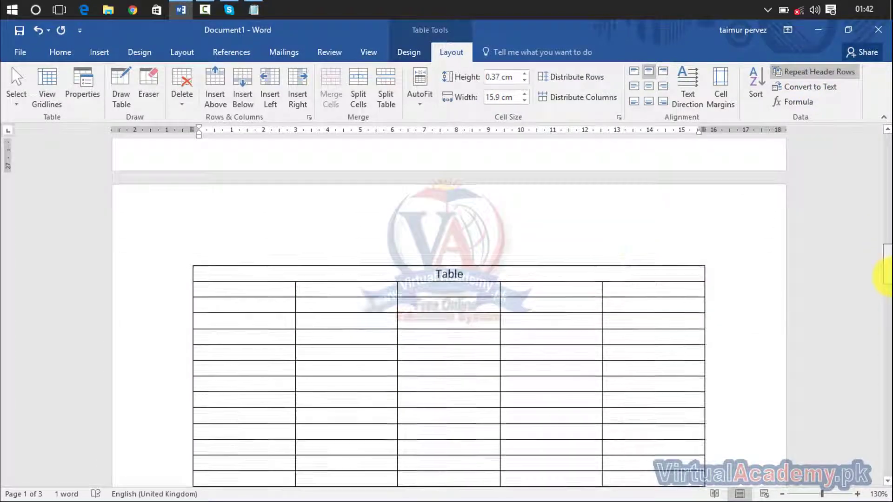
{"action": "left_click_drag", "start_coordinate": [559, 279], "coordinate": [454, 282]}
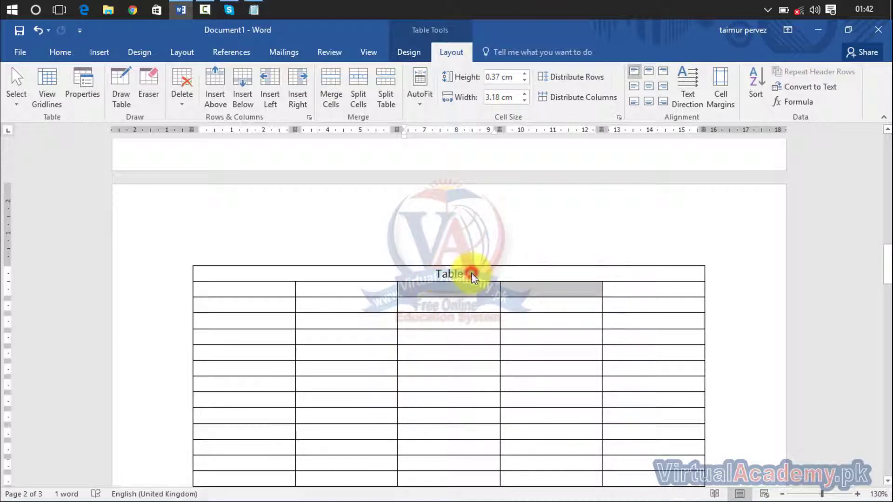
{"action": "left_click", "coordinate": [465, 282]}
{"action": "left_click_drag", "start_coordinate": [888, 270], "coordinate": [882, 371]}
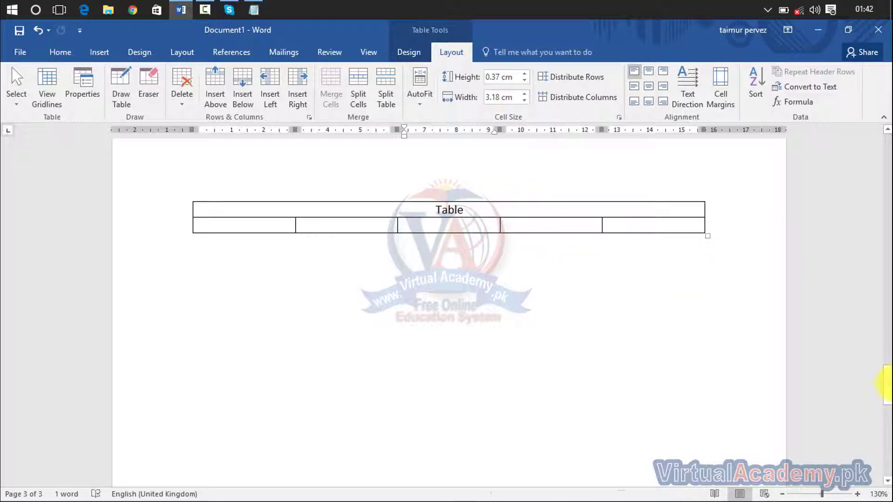
{"action": "left_click_drag", "start_coordinate": [887, 386], "coordinate": [889, 161]}
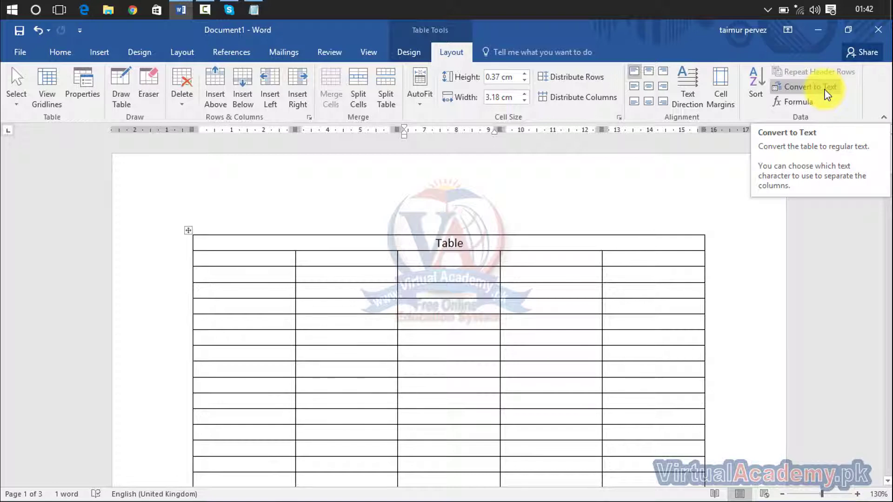
Fill the cells of the eight rows below the heading with short filler text such as Lkl, Kjlkj and Lk, ending in the third column.
{"action": "left_click", "coordinate": [261, 259]}
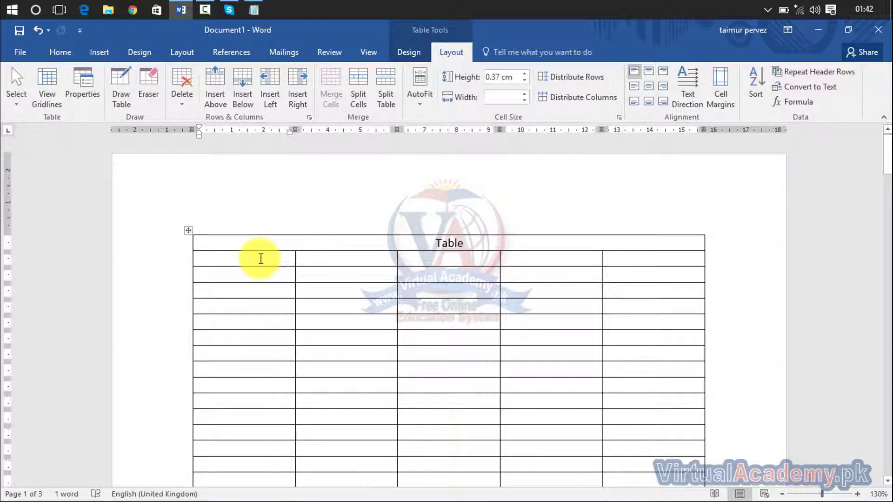
{"action": "type", "text": "Ik"}
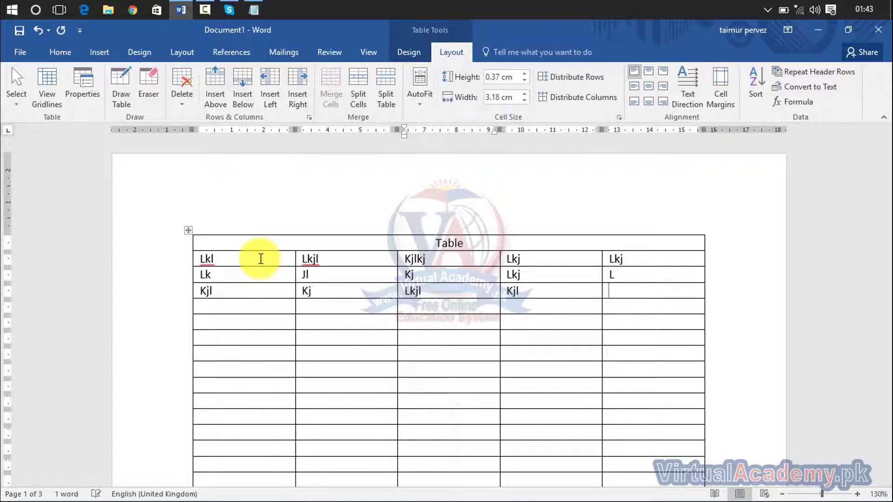
{"action": "type", "text": "Kjlkj"}
{"action": "key", "text": "Tab"}
{"action": "type", "text": "lk"}
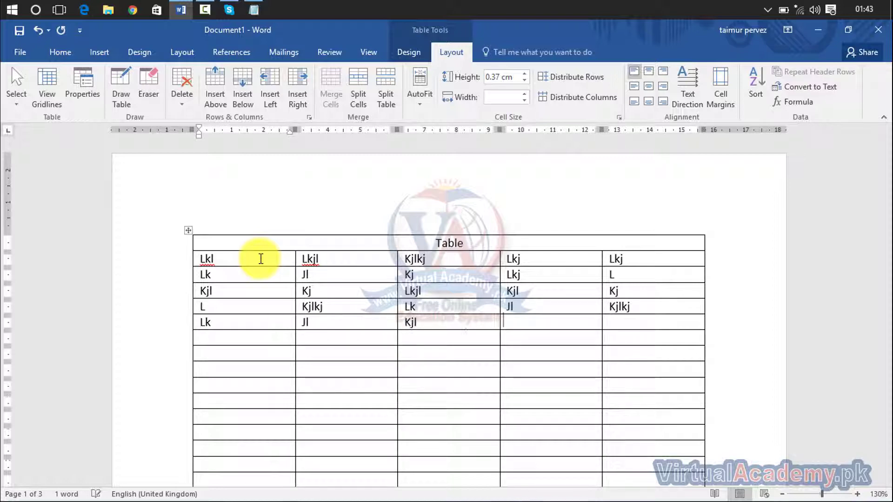
{"action": "key", "text": "Tab"}
{"action": "type", "text": "Kjl"}
{"action": "key", "text": "Tab"}
{"action": "type", "text": "Kjl"}
{"action": "key", "text": "Tab"}
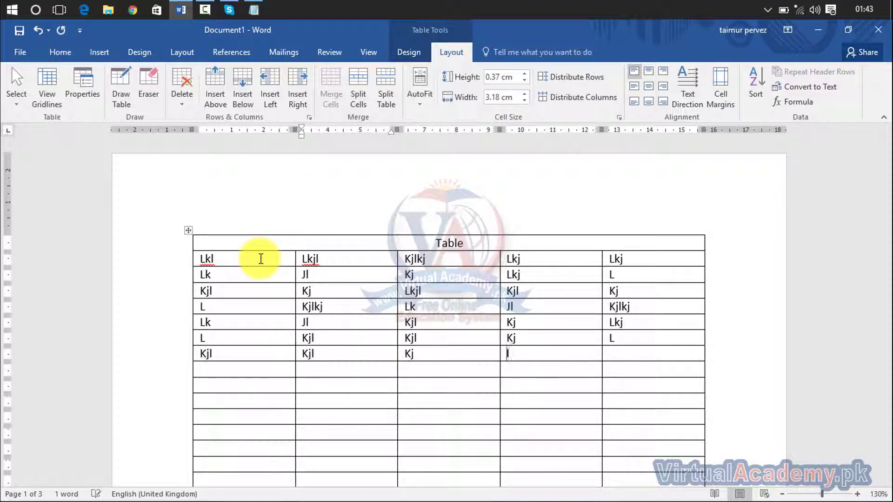
{"action": "type", "text": "Lk"}
{"action": "key", "text": "Tab"}
{"action": "type", "text": "Jl"}
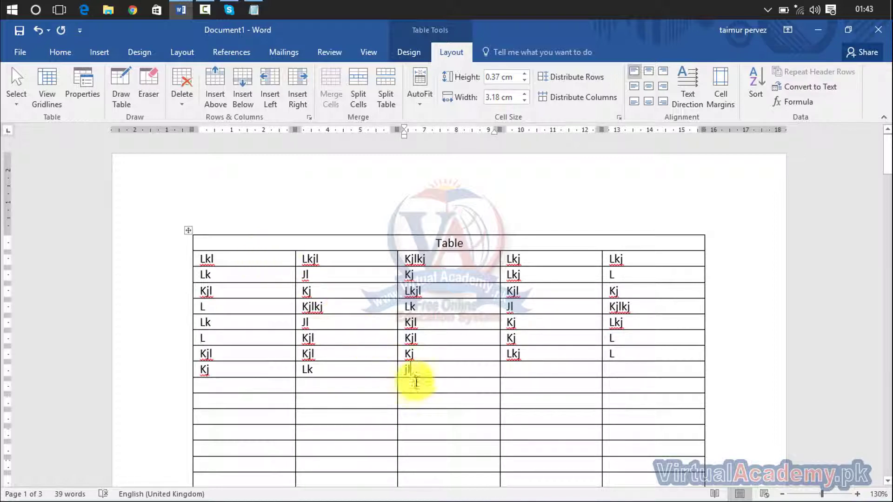
Convert the eight rows with filler text to regular text separated by paragraph marks, and undo the conversion.
{"action": "left_click_drag", "start_coordinate": [392, 362], "coordinate": [220, 270]}
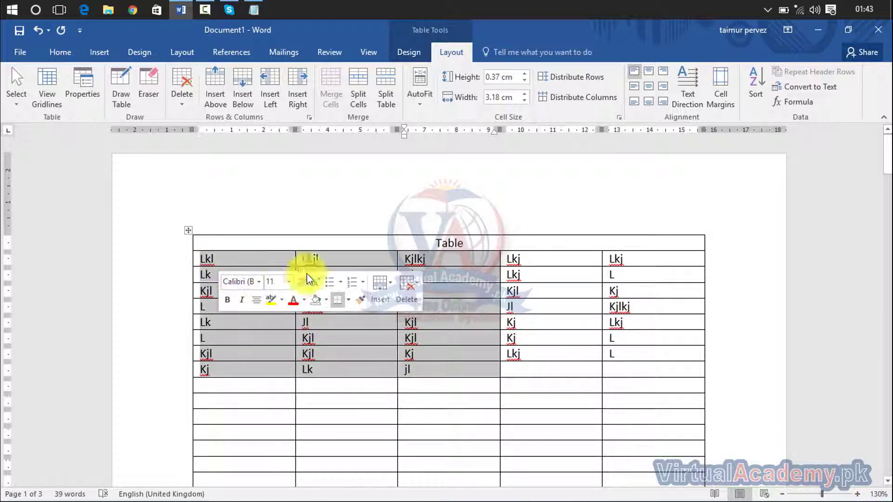
{"action": "left_click", "coordinate": [663, 376]}
{"action": "left_click_drag", "start_coordinate": [663, 376], "coordinate": [221, 259]}
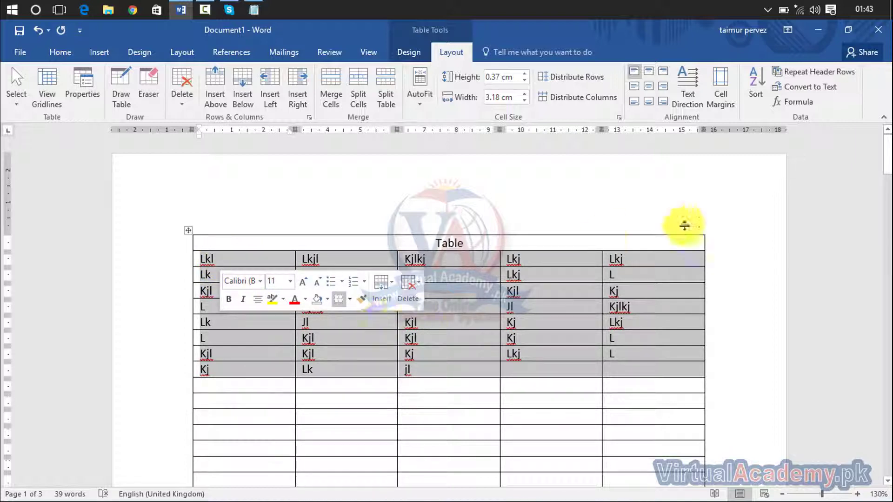
{"action": "left_click", "coordinate": [807, 89]}
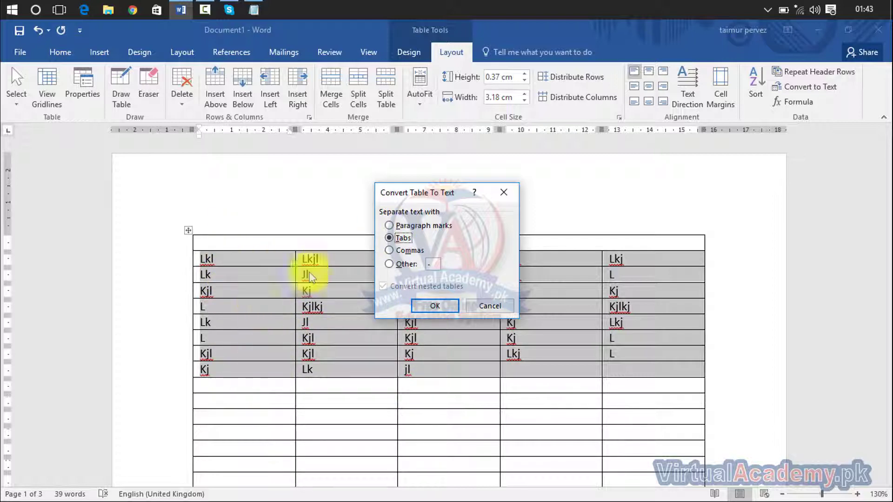
{"action": "left_click", "coordinate": [391, 225]}
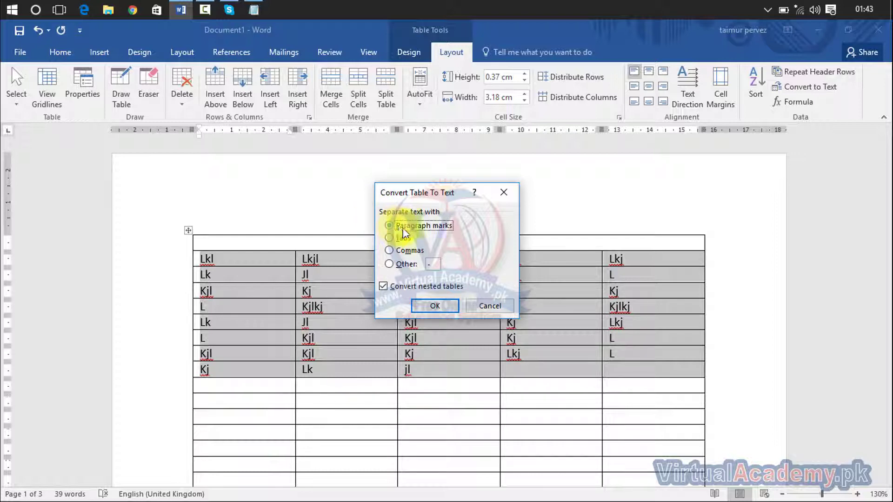
{"action": "left_click", "coordinate": [434, 306]}
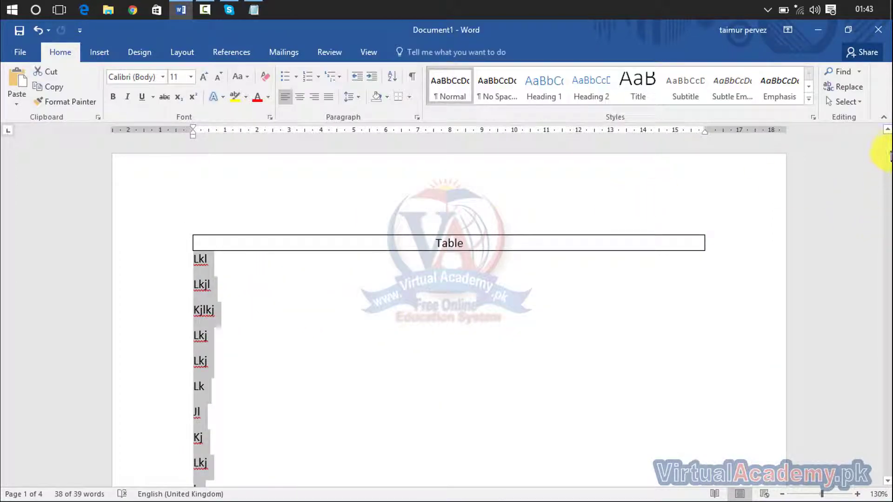
{"action": "mouse_move", "coordinate": [887, 149]}
{"action": "left_mouse_down"}
{"action": "mouse_move", "coordinate": [890, 266]}
{"action": "mouse_move", "coordinate": [890, 148]}
{"action": "left_mouse_up"}
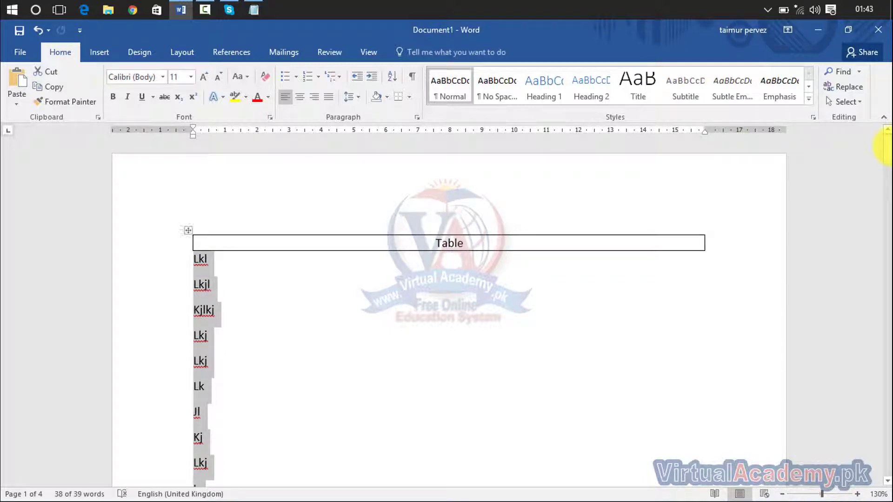
{"action": "key", "text": "ctrl+z"}
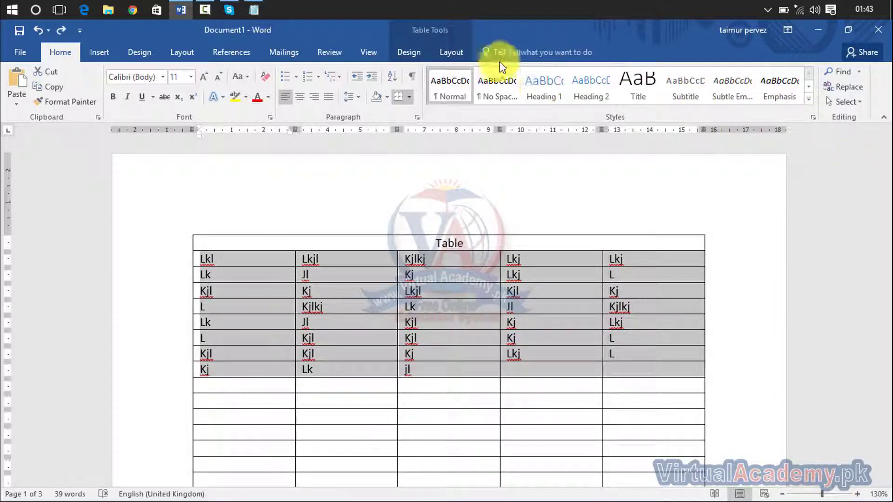
Convert the same eight rows to regular text separated by tabs, and undo the conversion.
{"action": "left_click", "coordinate": [447, 49]}
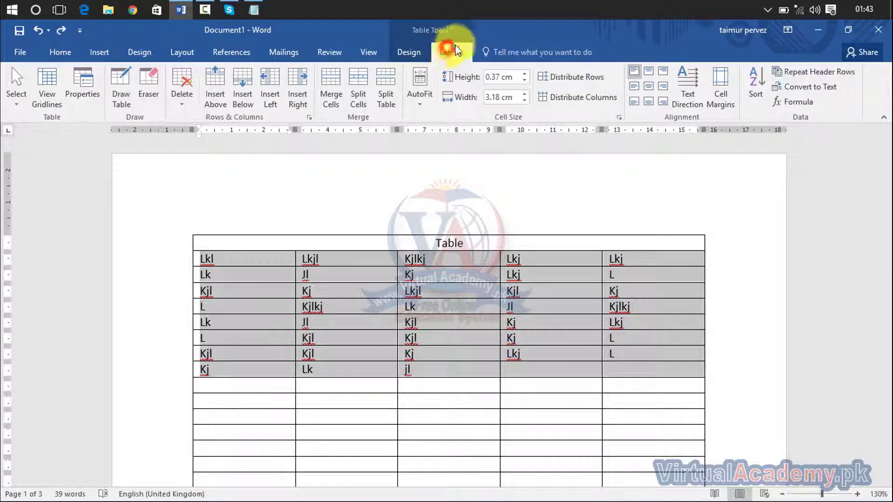
{"action": "left_click", "coordinate": [810, 88]}
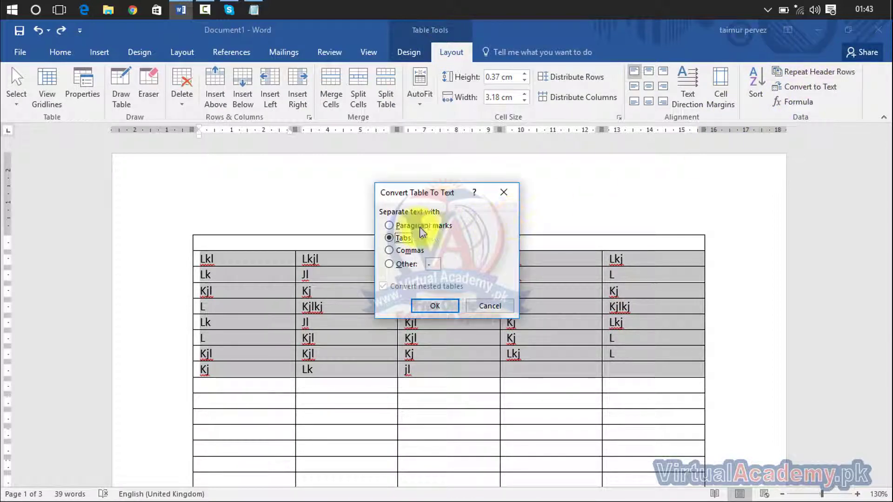
{"action": "left_click", "coordinate": [429, 307]}
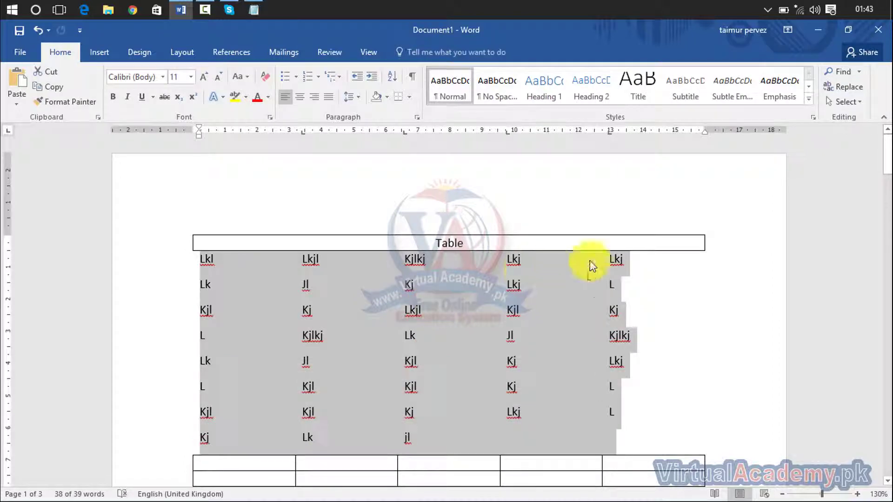
{"action": "left_click", "coordinate": [624, 276]}
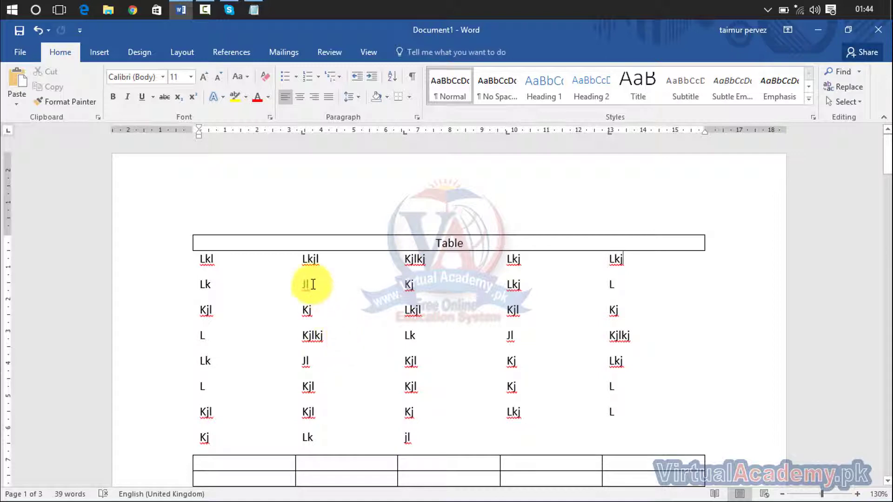
{"action": "key", "text": "ctrl+z"}
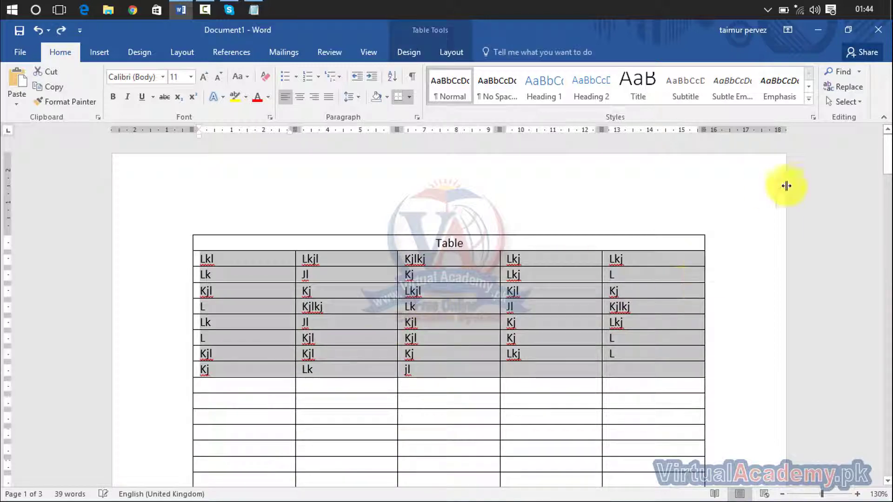
{"action": "left_click", "coordinate": [448, 54]}
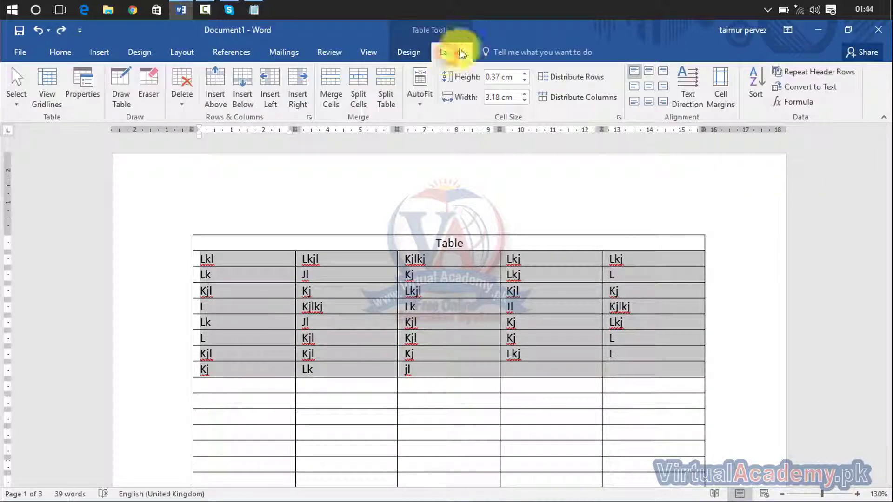
{"action": "left_click", "coordinate": [795, 103]}
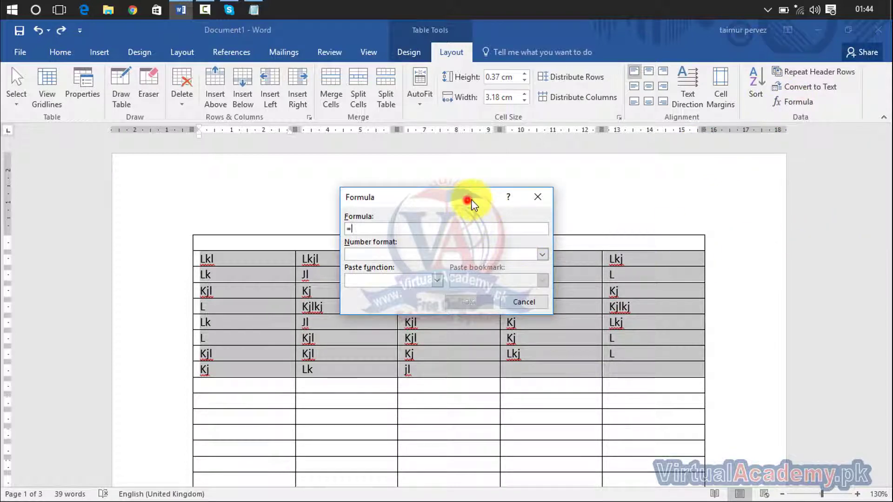
{"action": "left_click_drag", "start_coordinate": [471, 199], "coordinate": [587, 206]}
{"action": "left_click", "coordinate": [658, 205]}
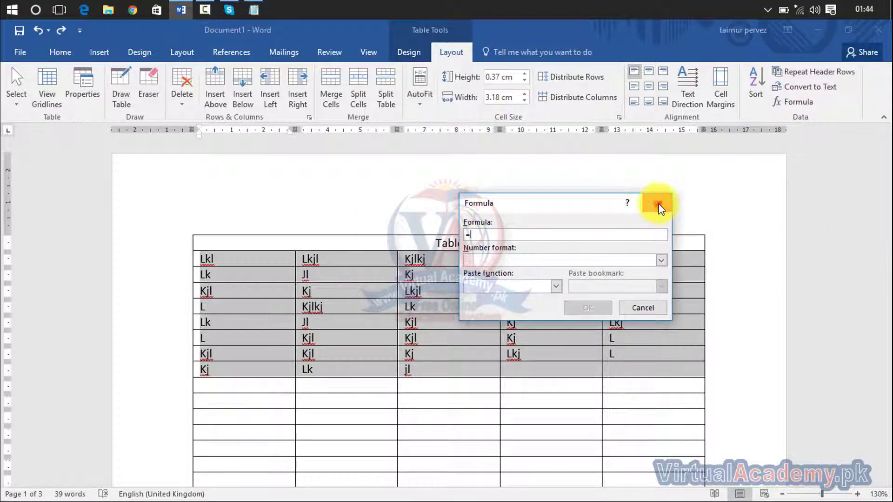
Insert the formula =2+2 in the fourth column of the second empty row below the filler text.
{"action": "left_click", "coordinate": [524, 405]}
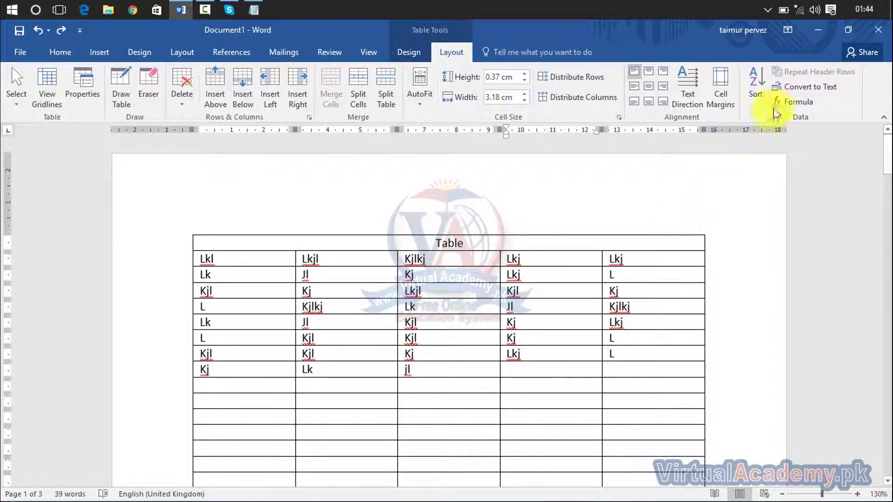
{"action": "left_click", "coordinate": [794, 105]}
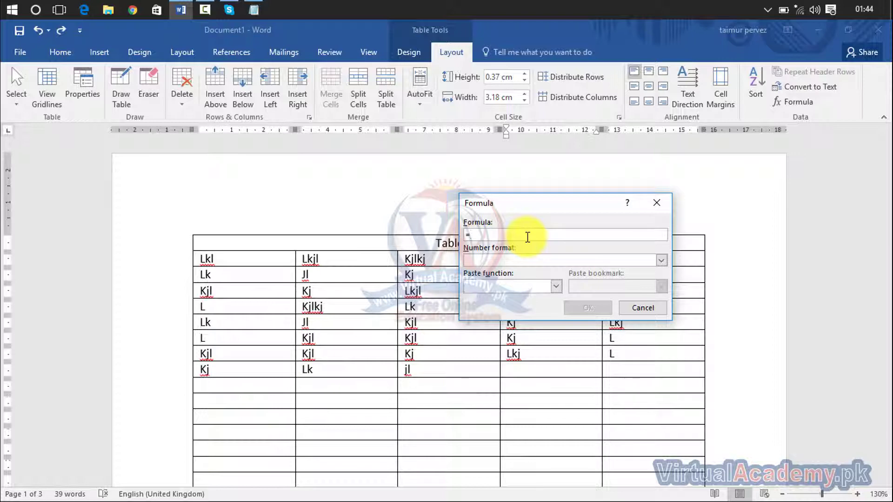
{"action": "type", "text": "2+2"}
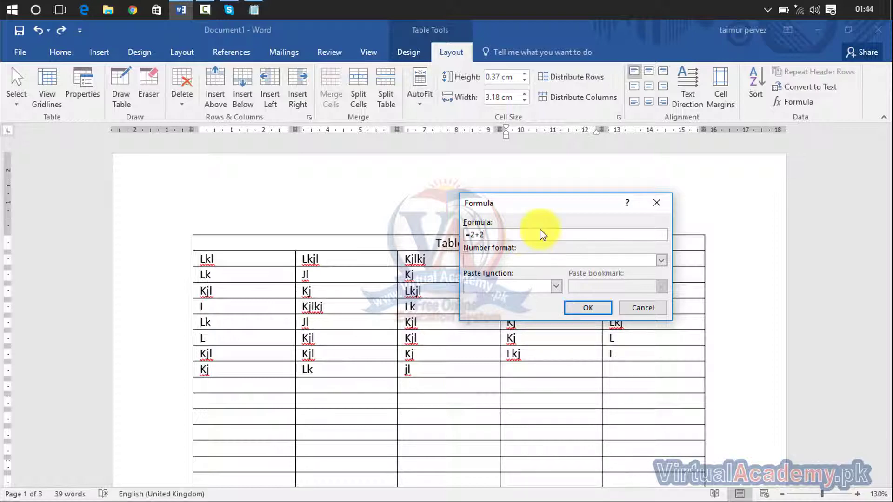
{"action": "left_click", "coordinate": [588, 307]}
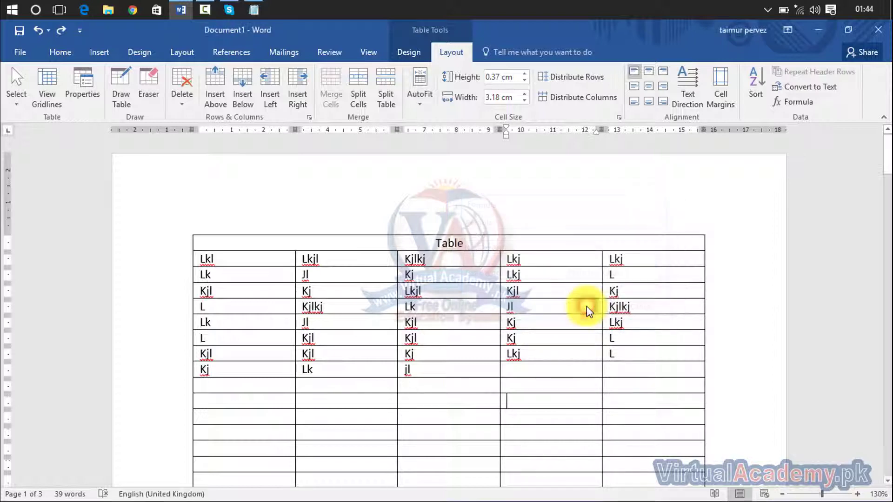
Insert the formula =SUM(LEFT) in the fifth column of the same row, beside the =2+2 result.
{"action": "left_click", "coordinate": [644, 398]}
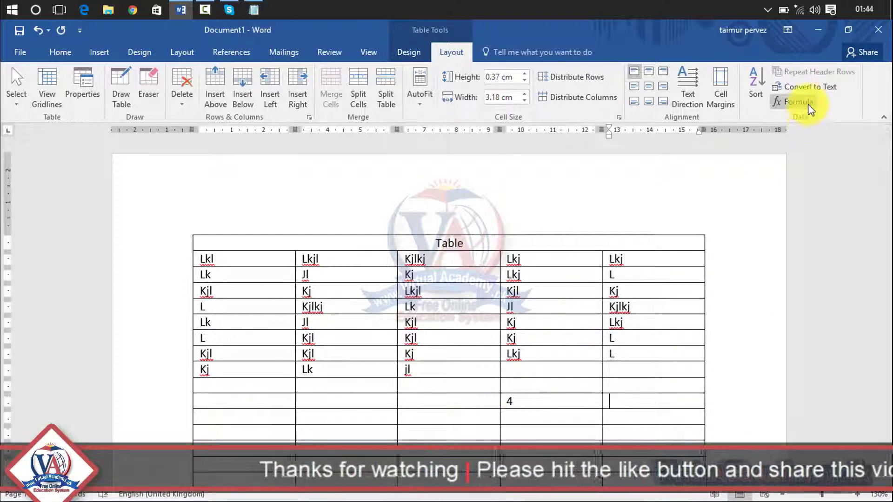
{"action": "left_click", "coordinate": [797, 101]}
{"action": "left_click", "coordinate": [599, 236]}
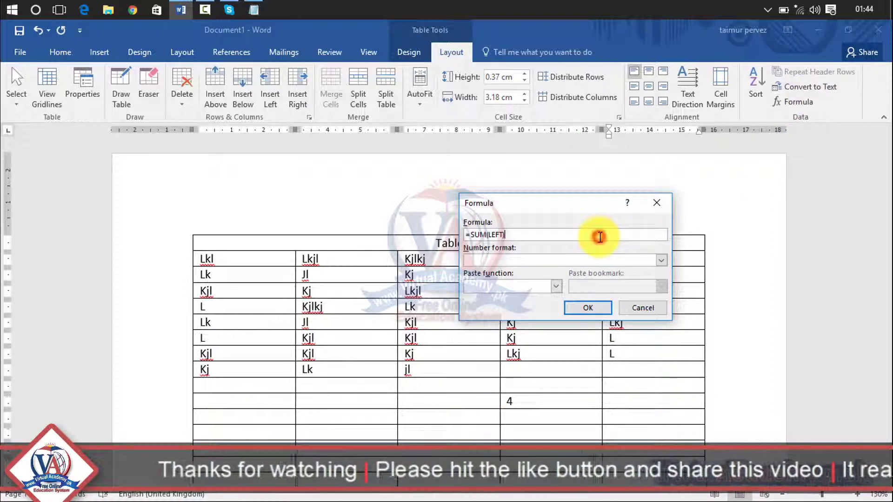
{"action": "left_click_drag", "start_coordinate": [599, 237], "coordinate": [456, 240]}
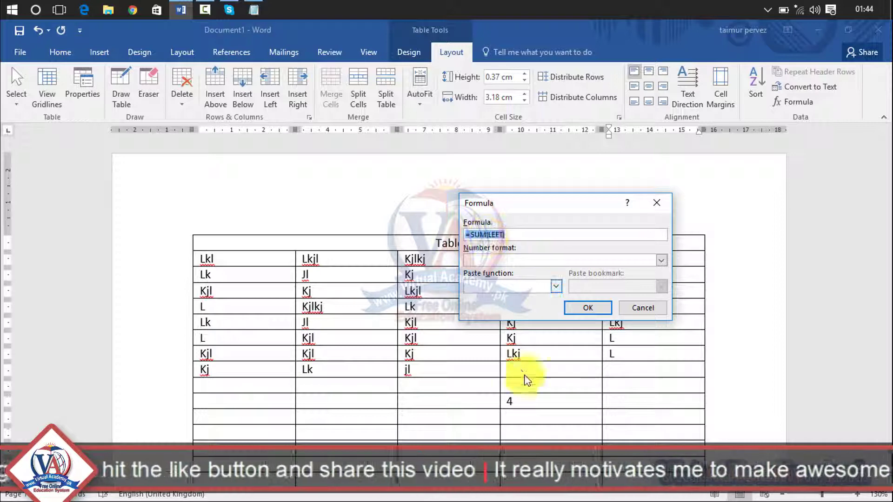
{"action": "left_click", "coordinate": [588, 309]}
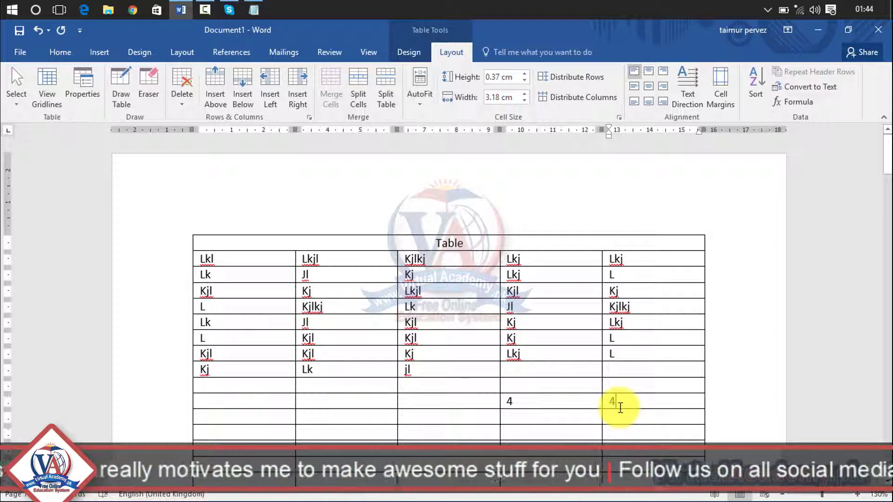
{"action": "left_click", "coordinate": [476, 399]}
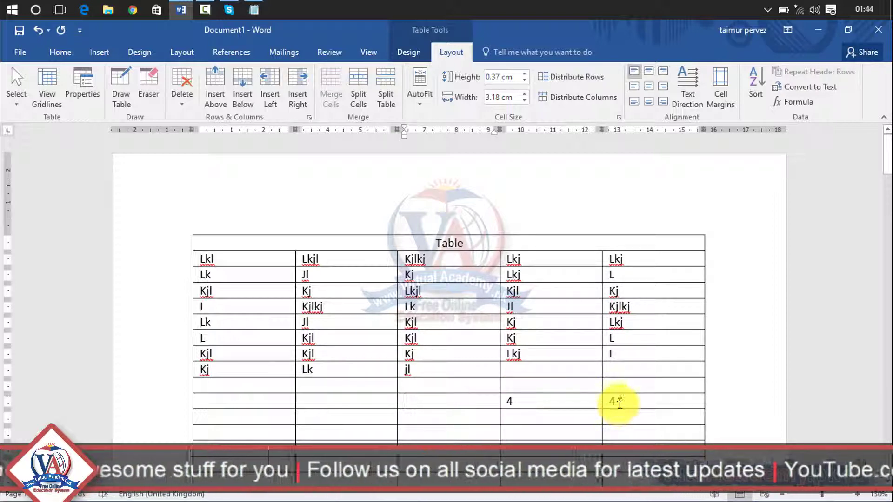
{"action": "left_click_drag", "start_coordinate": [624, 399], "coordinate": [539, 408]}
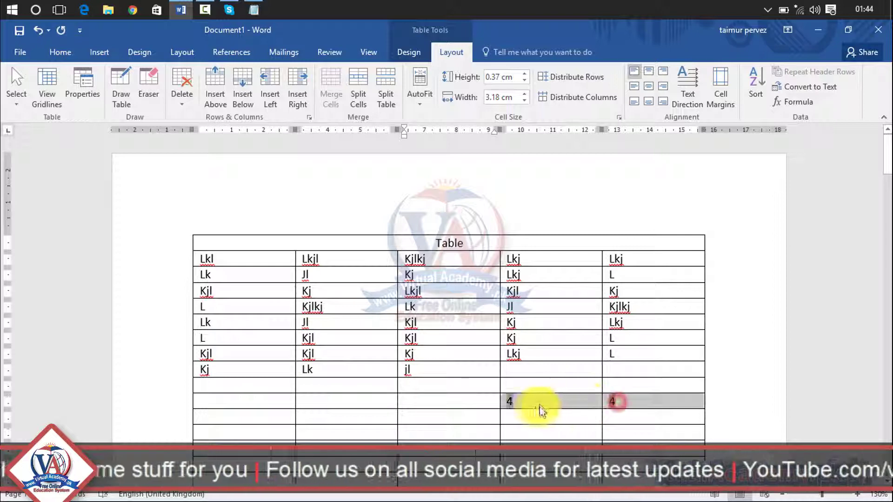
{"action": "left_click", "coordinate": [793, 98]}
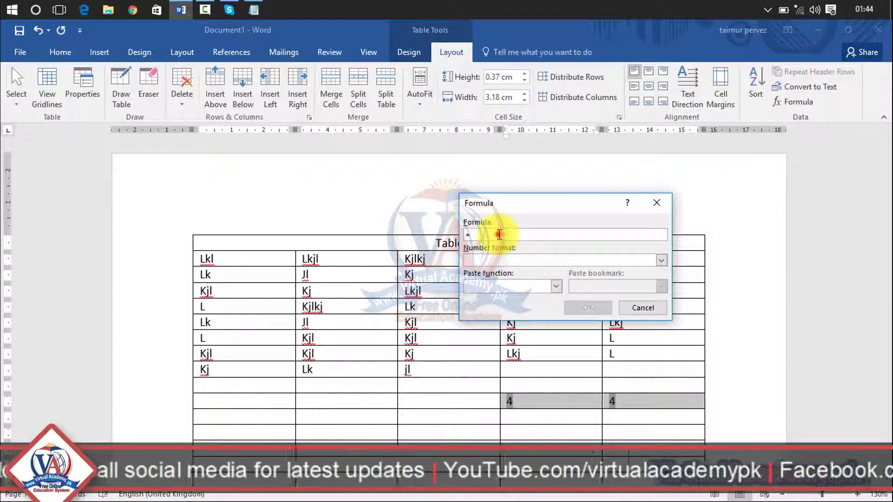
{"action": "left_click", "coordinate": [656, 206]}
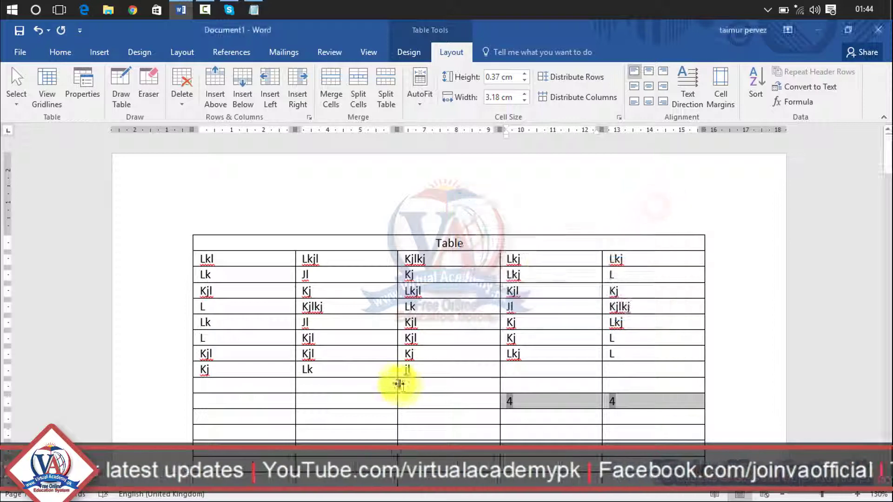
Insert the formula =25+25 in the third column of the row that holds the other two formulas.
{"action": "left_click", "coordinate": [412, 400]}
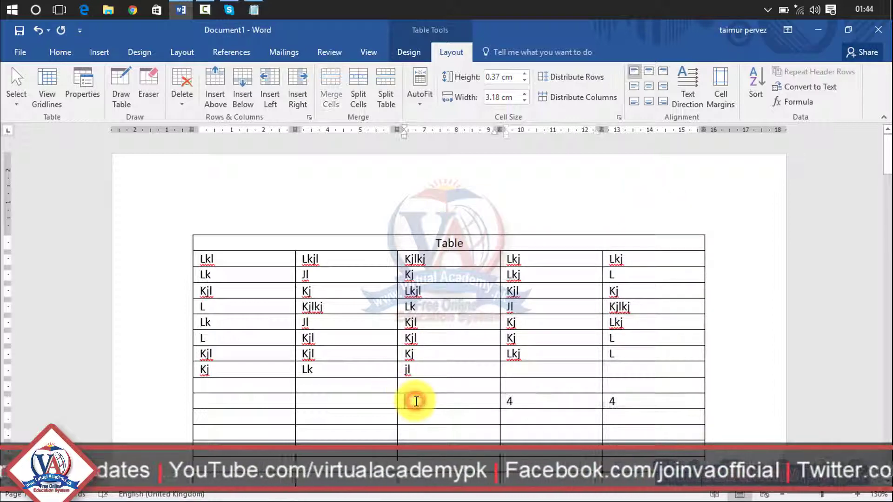
{"action": "left_click", "coordinate": [808, 99]}
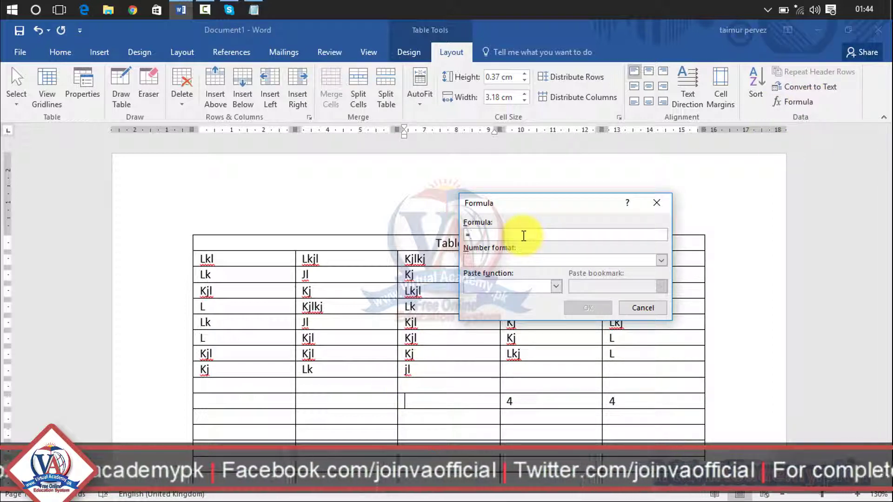
{"action": "type", "text": "25+25"}
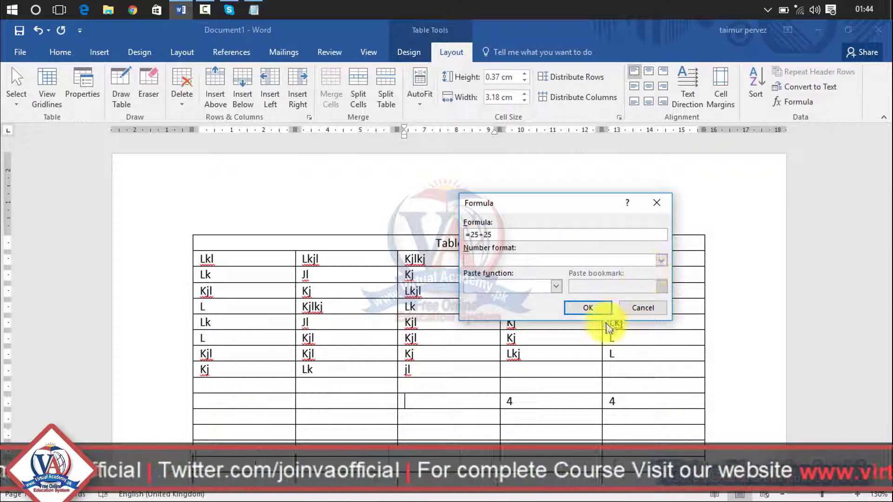
{"action": "left_click", "coordinate": [596, 312]}
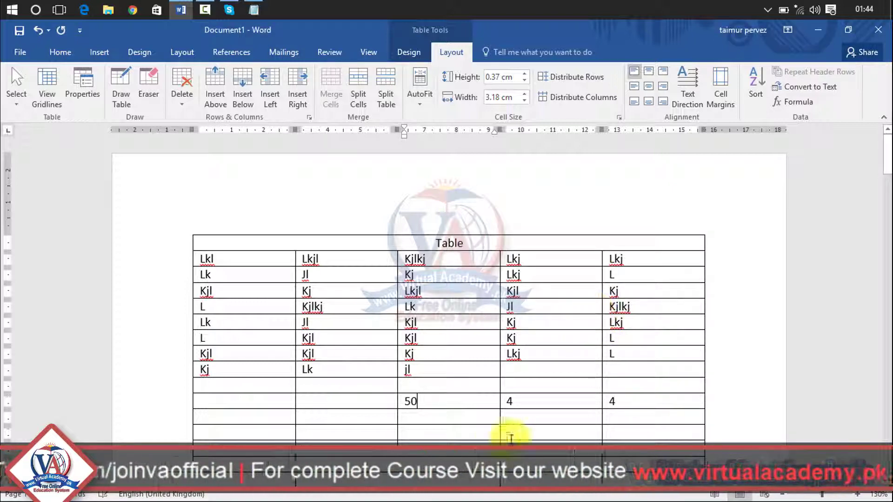